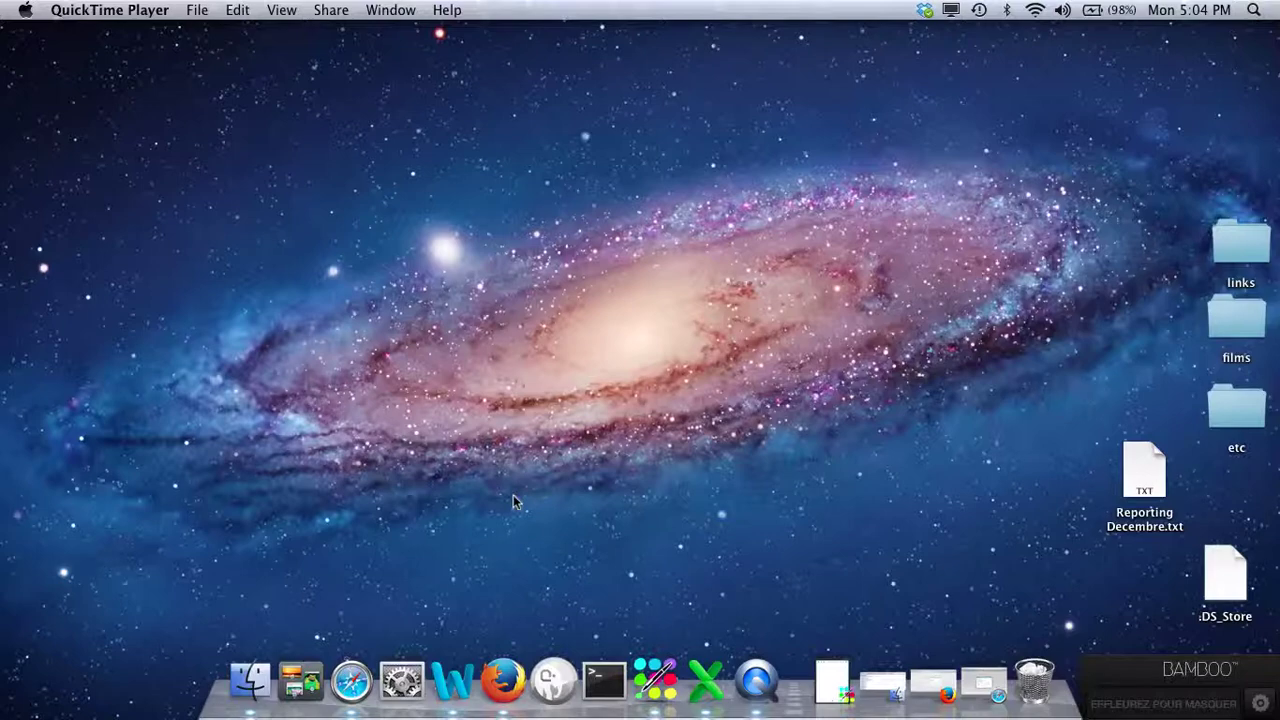
View the Dropbox files page in Firefox, then open the local Dropbox folder from the menu-bar icon.
click(505, 682)
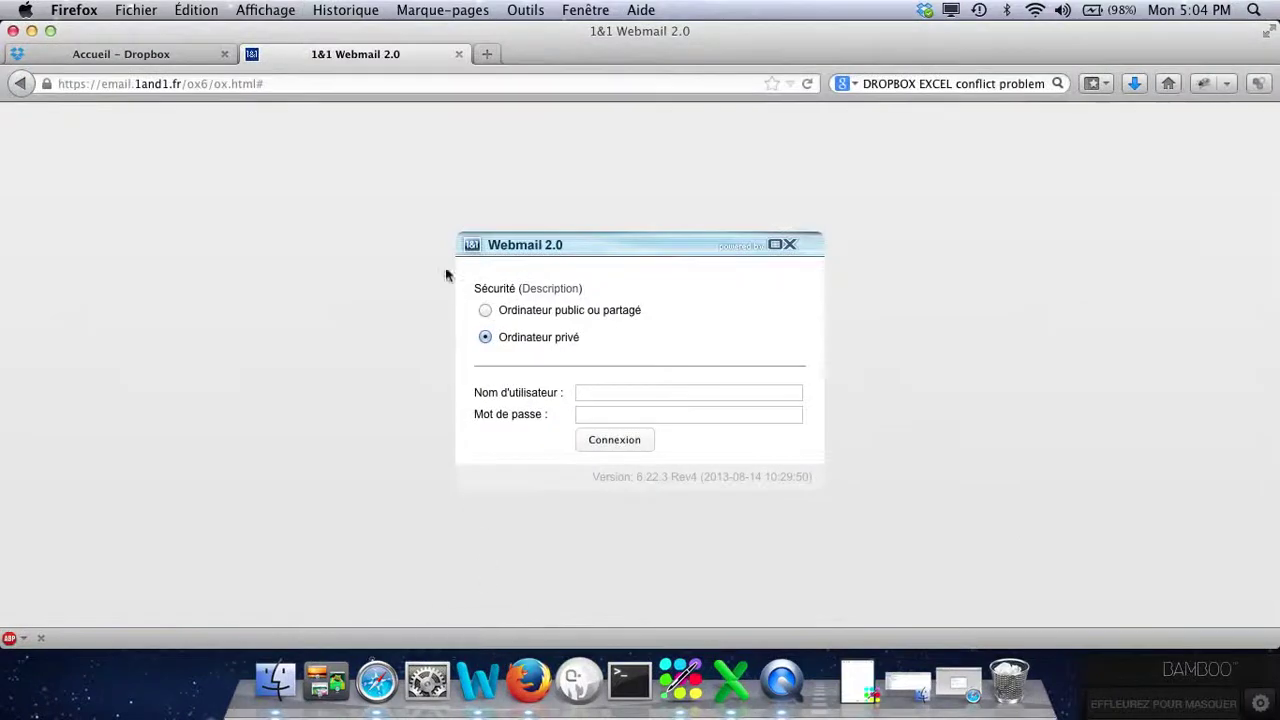
click(162, 53)
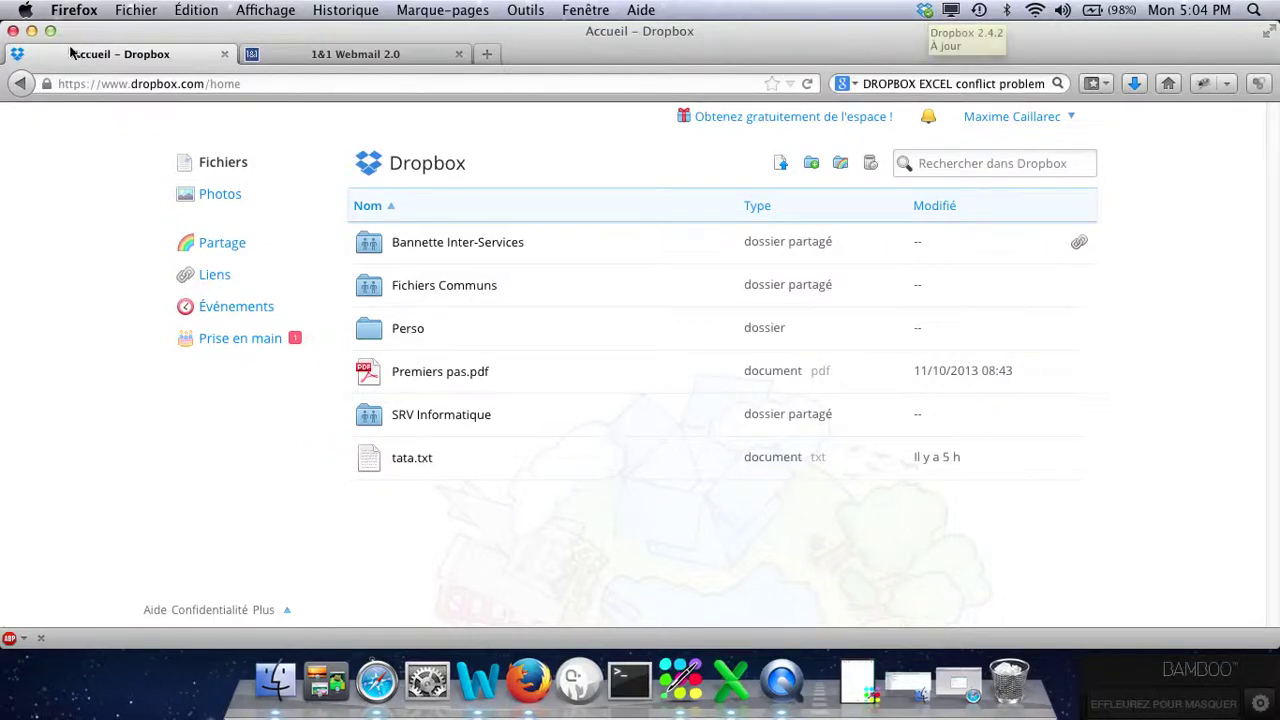
click(31, 31)
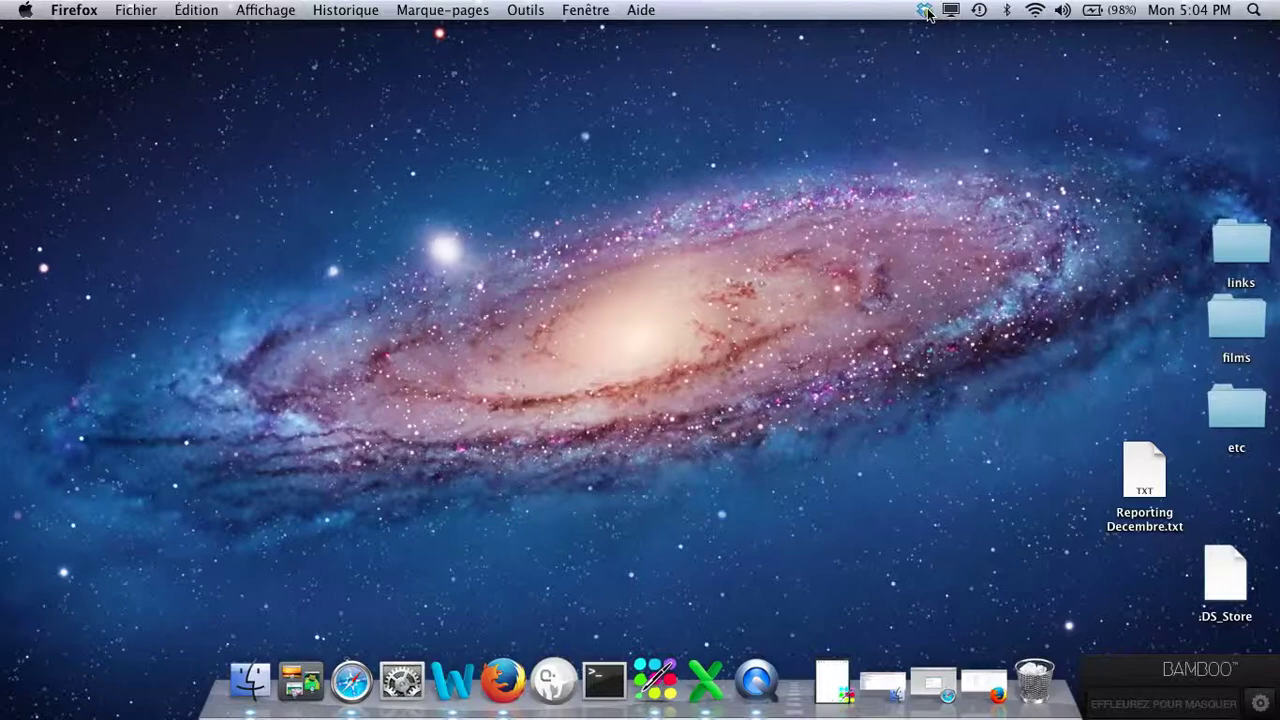
click(927, 12)
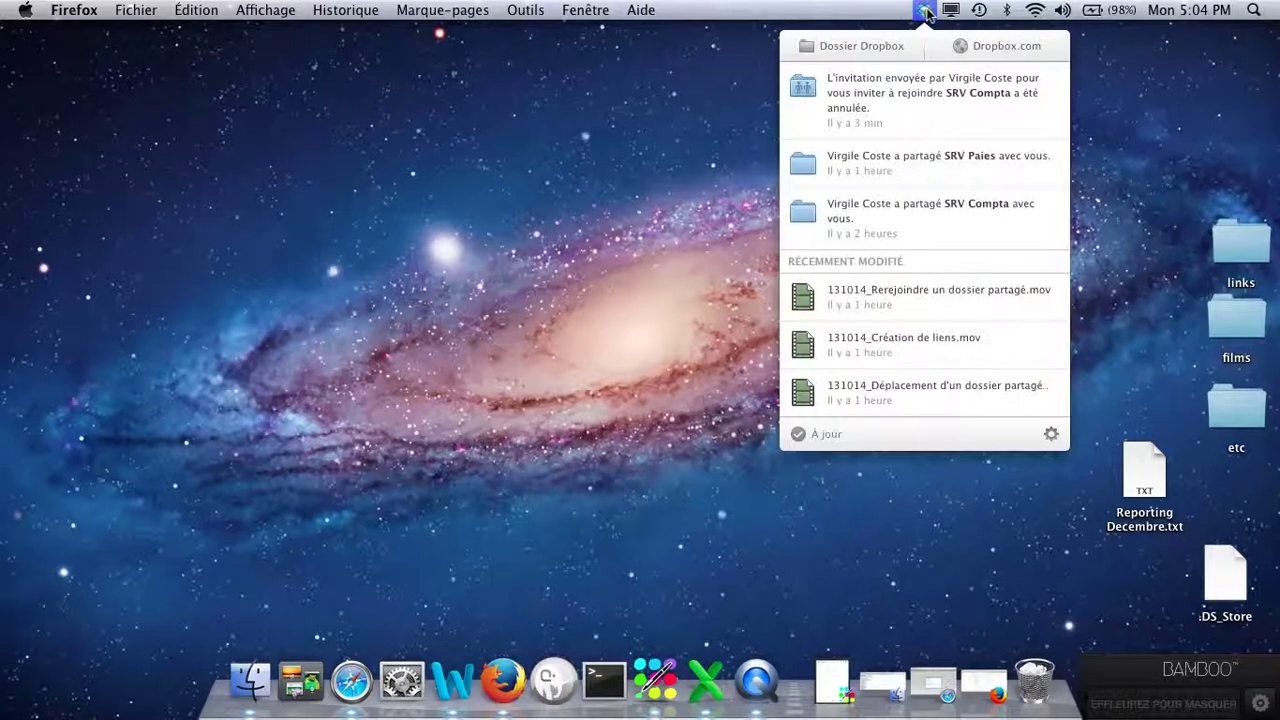
click(845, 50)
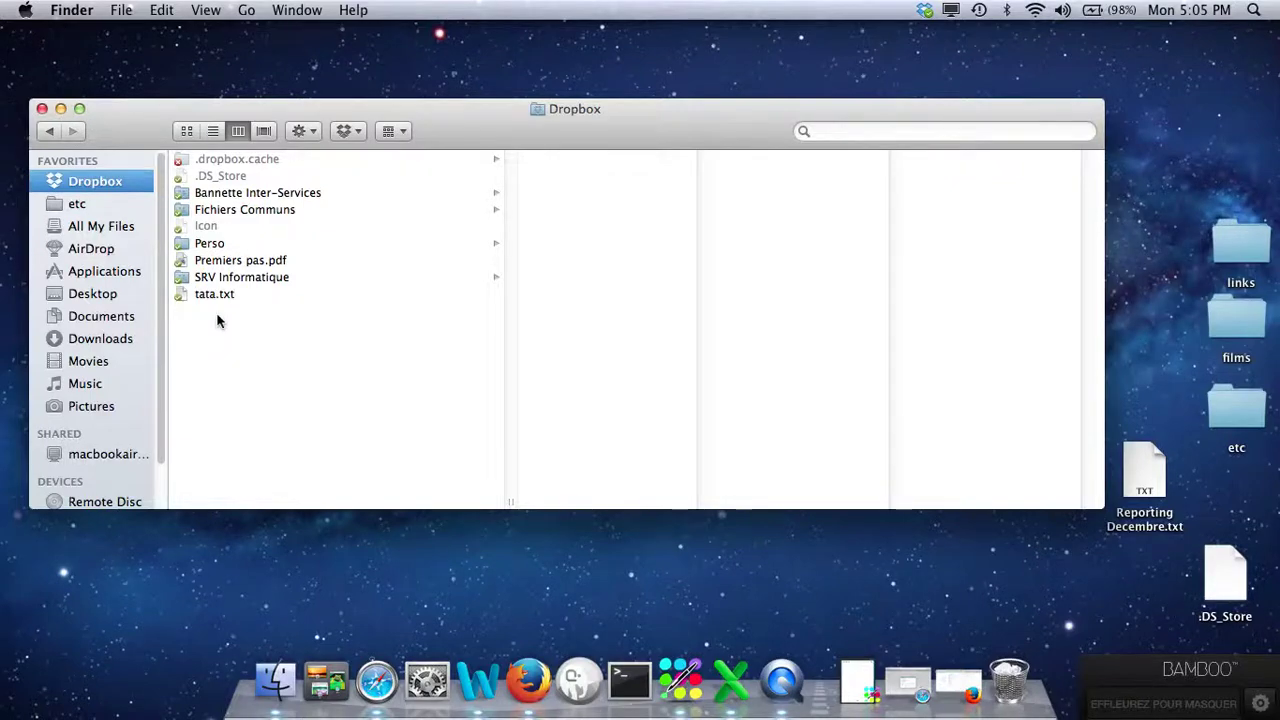
Bring the Firefox window with the Dropbox files page to the front from the Dock.
click(528, 680)
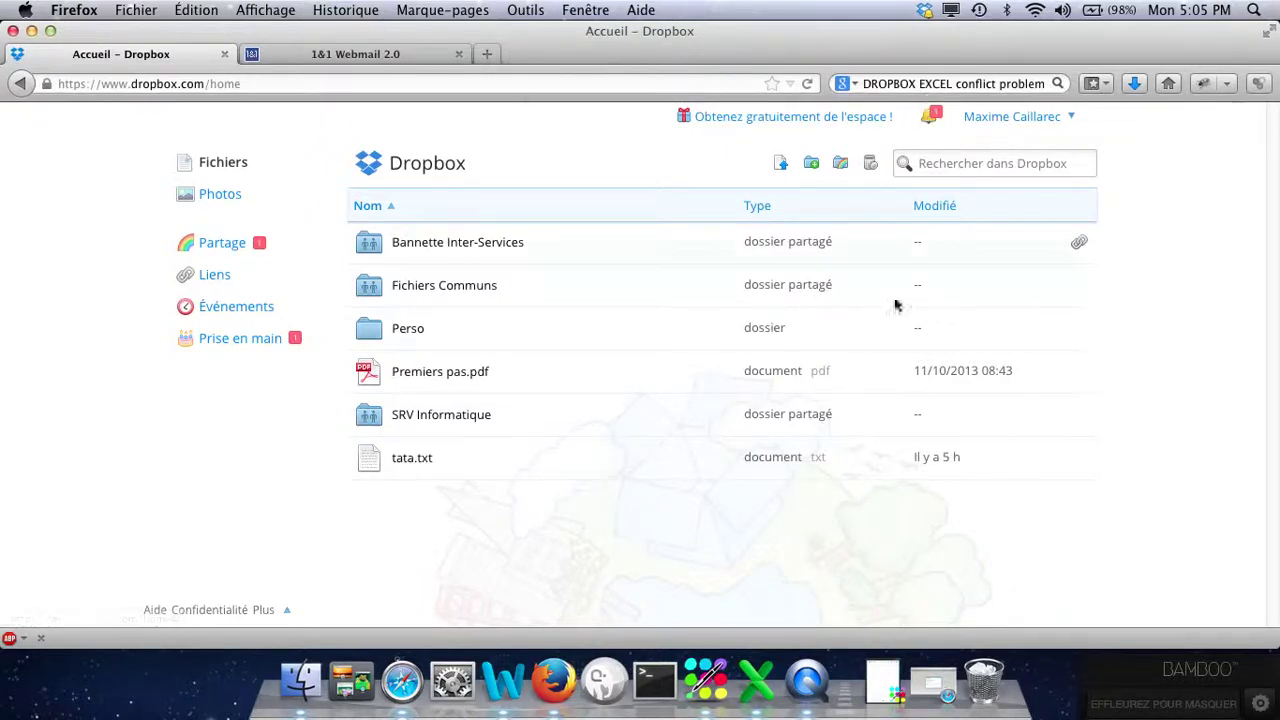
Check the notification for the pending folder invitation and open the Partage page.
click(932, 120)
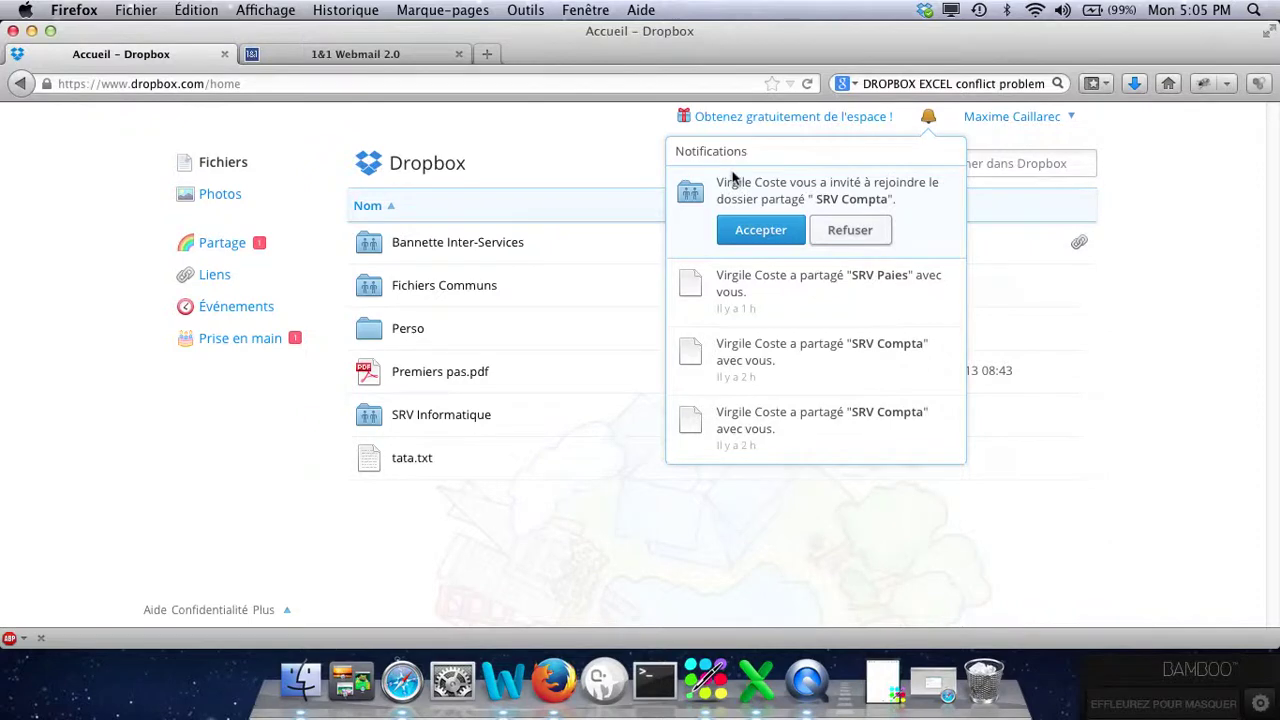
click(211, 250)
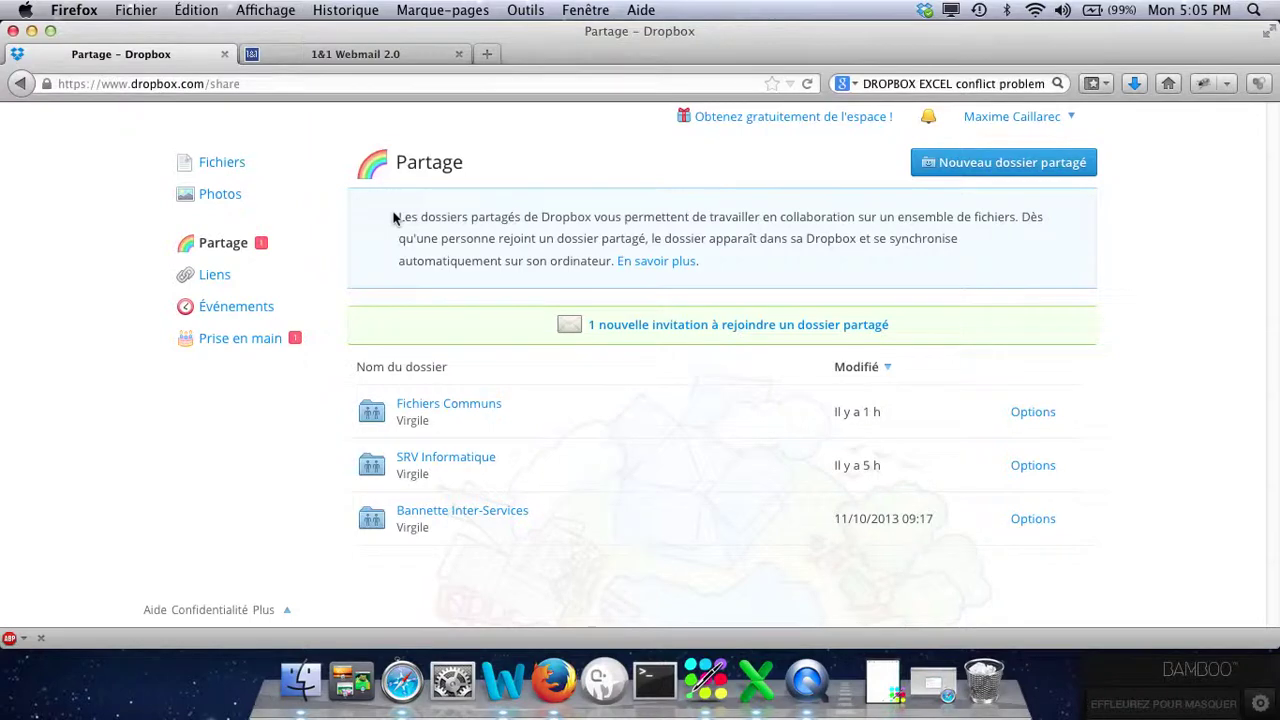
Log in to 1&1 Webmail with the account's login details.
click(355, 54)
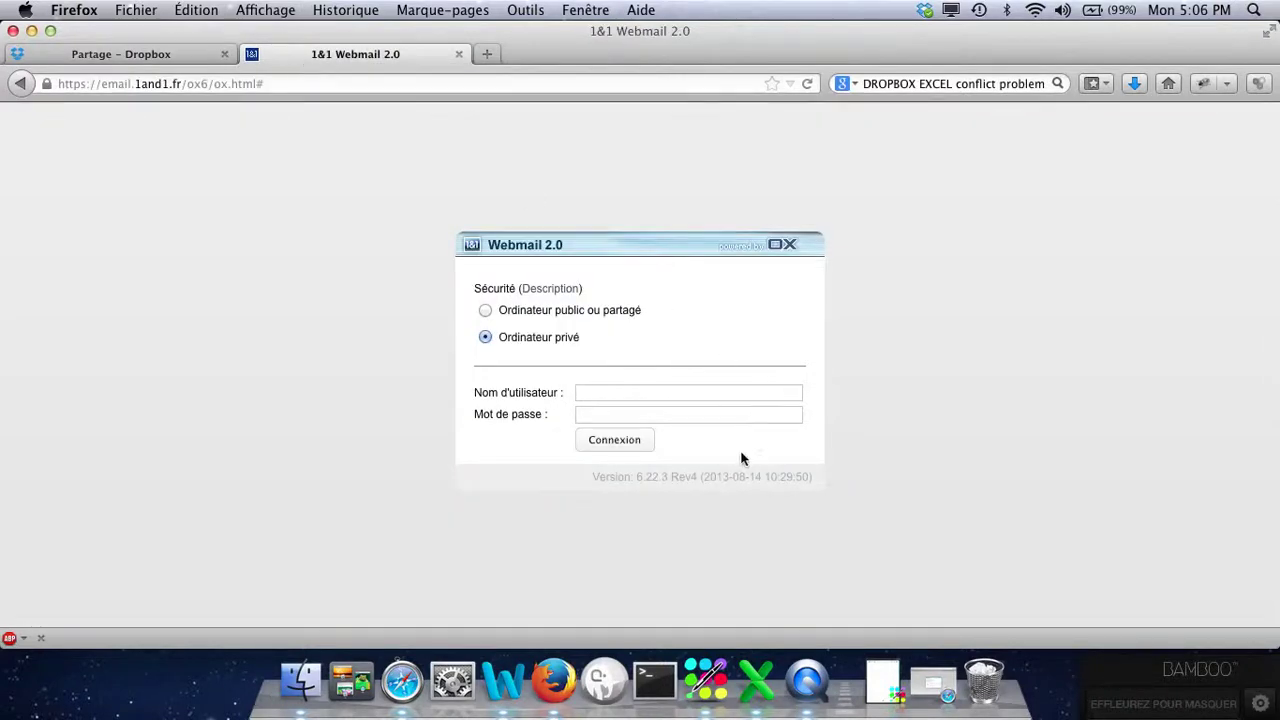
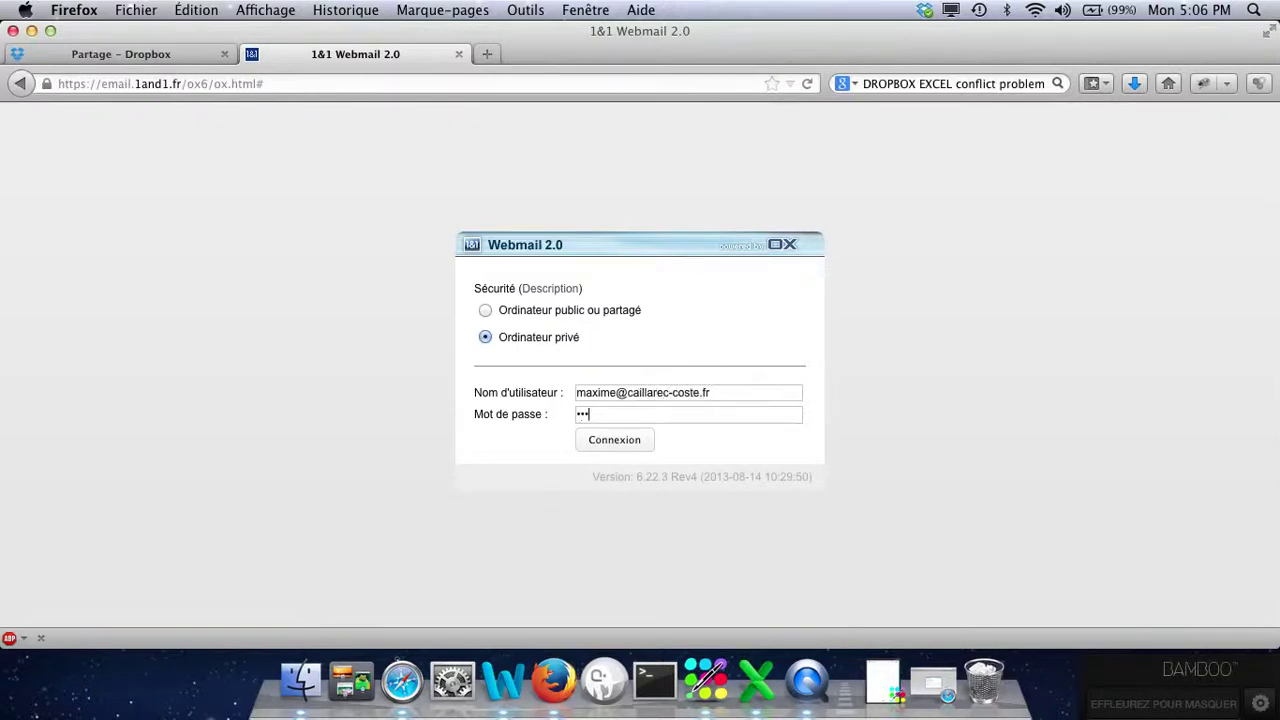
key(Return)
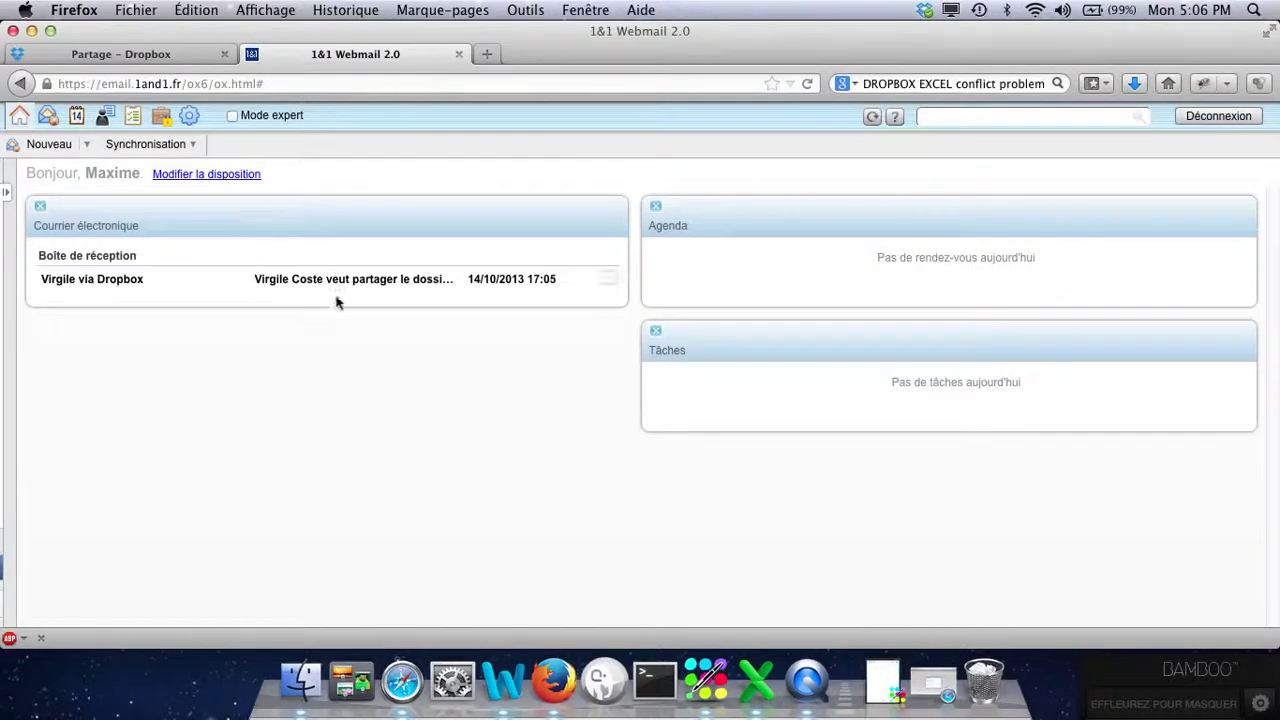
Copy the SRV Compta invitation link from the Dropbox email and load it in a new tab.
click(391, 287)
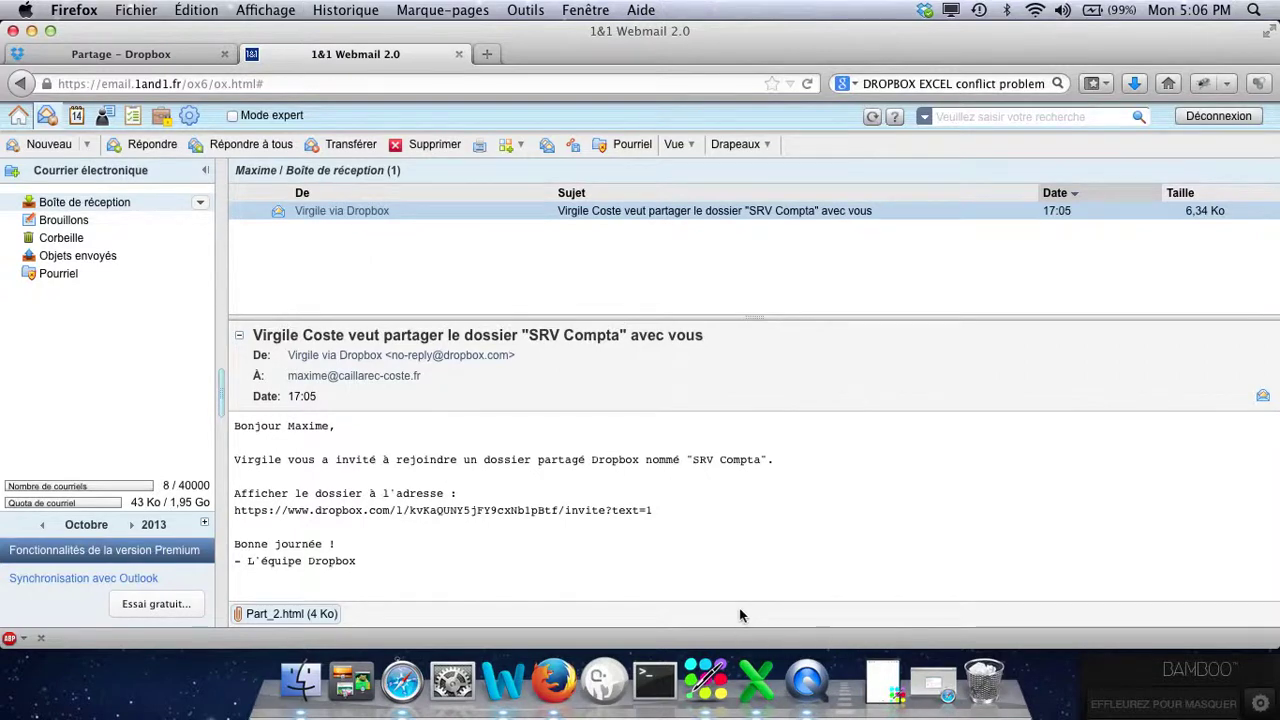
drag(655, 517, 230, 513)
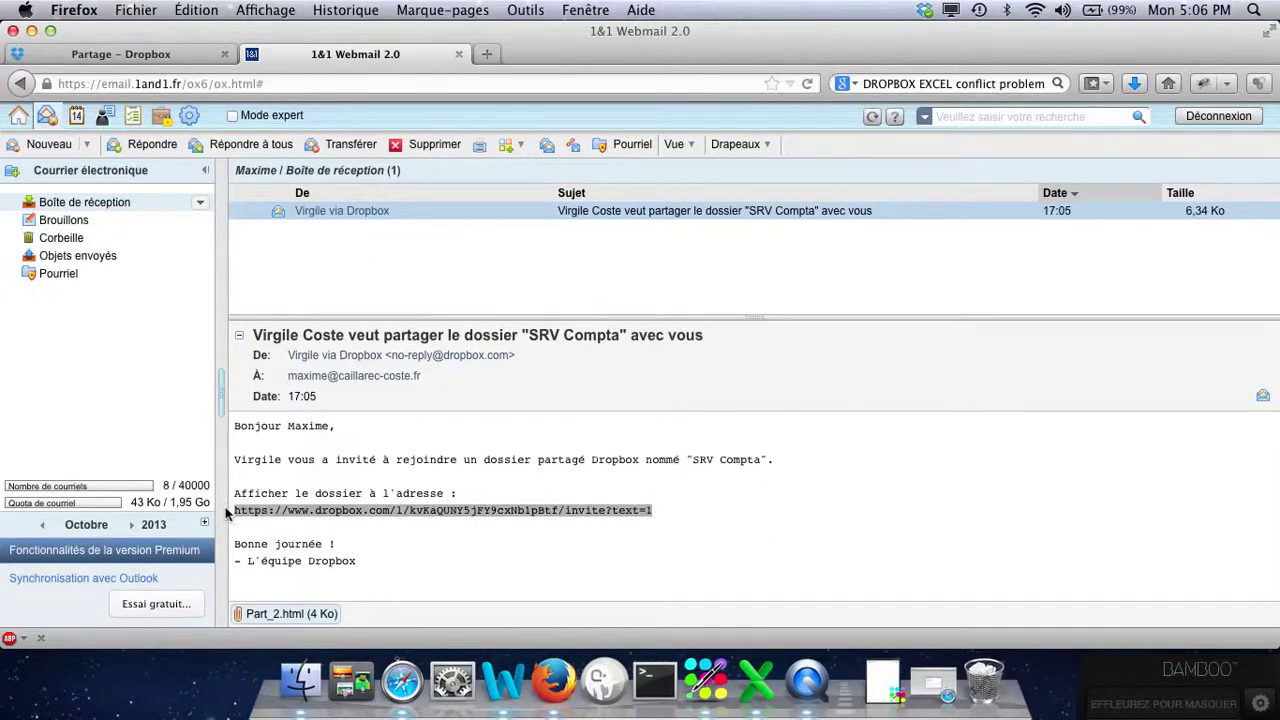
key(super+c)
click(487, 54)
key(super+v)
key(Return)
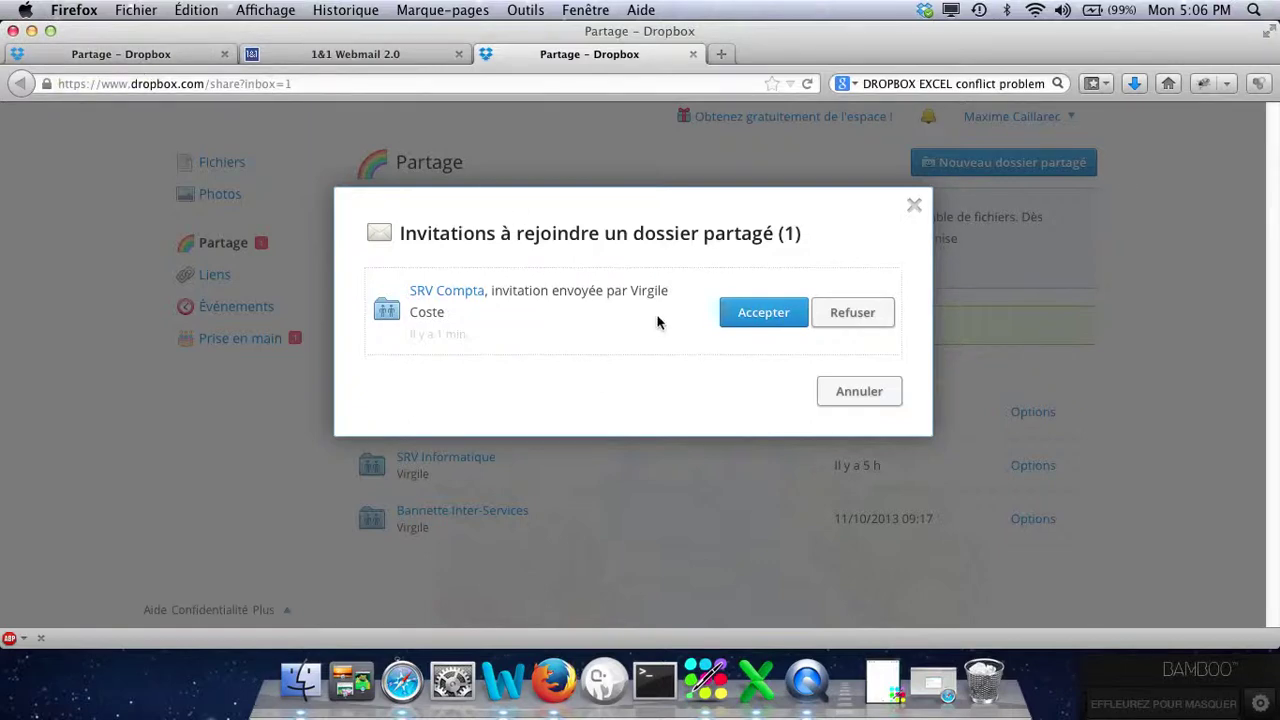
Accept the SRV Compta invitation and return to Fichiers, where SRV Compta (1) now appears.
click(757, 312)
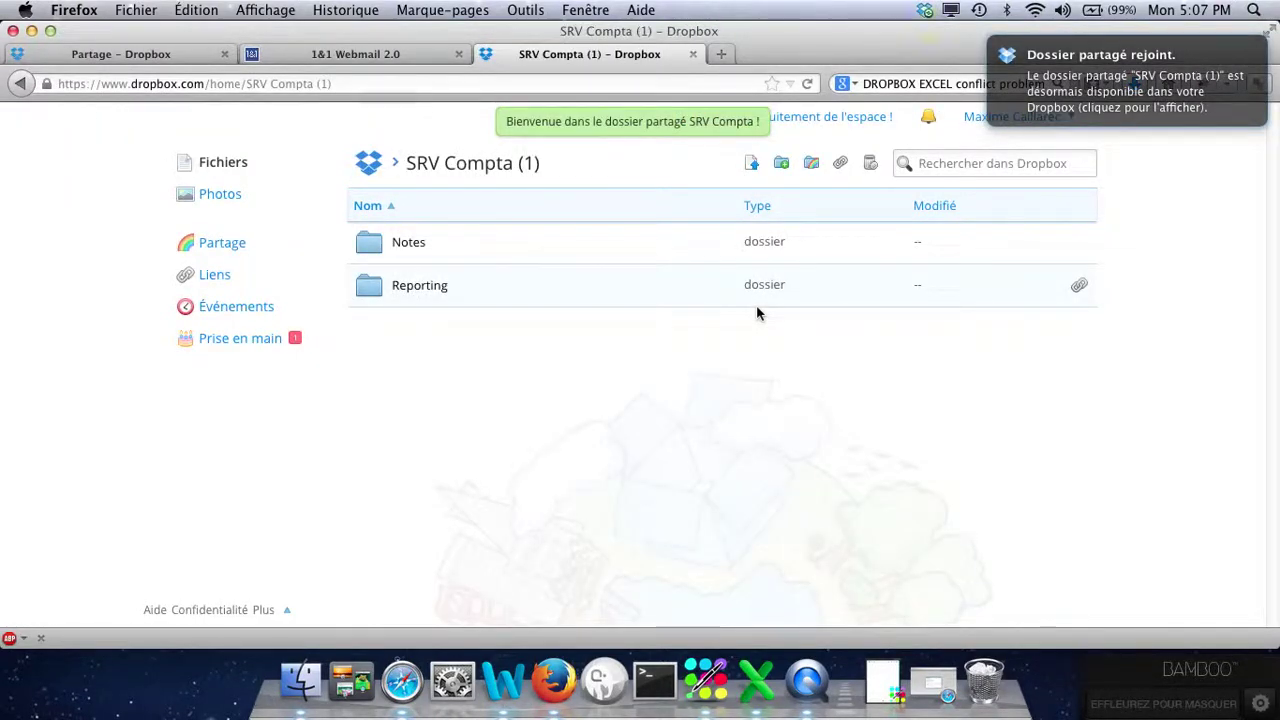
click(226, 166)
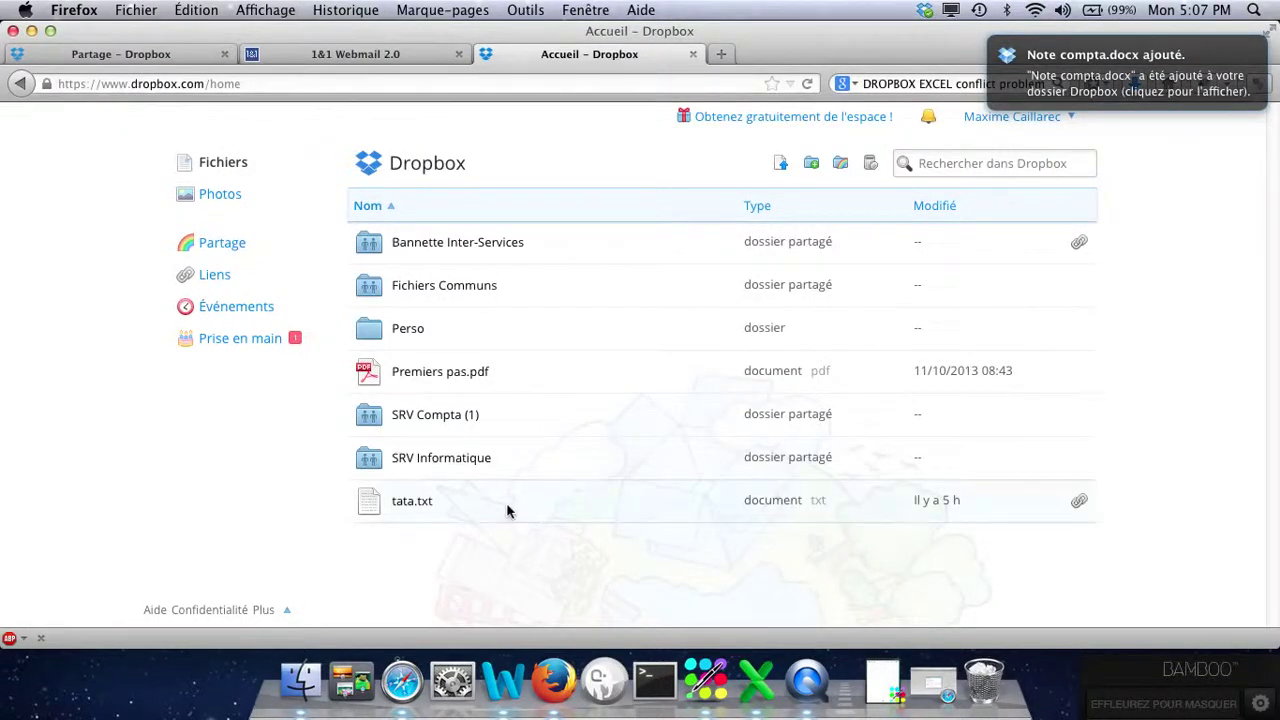
click(431, 417)
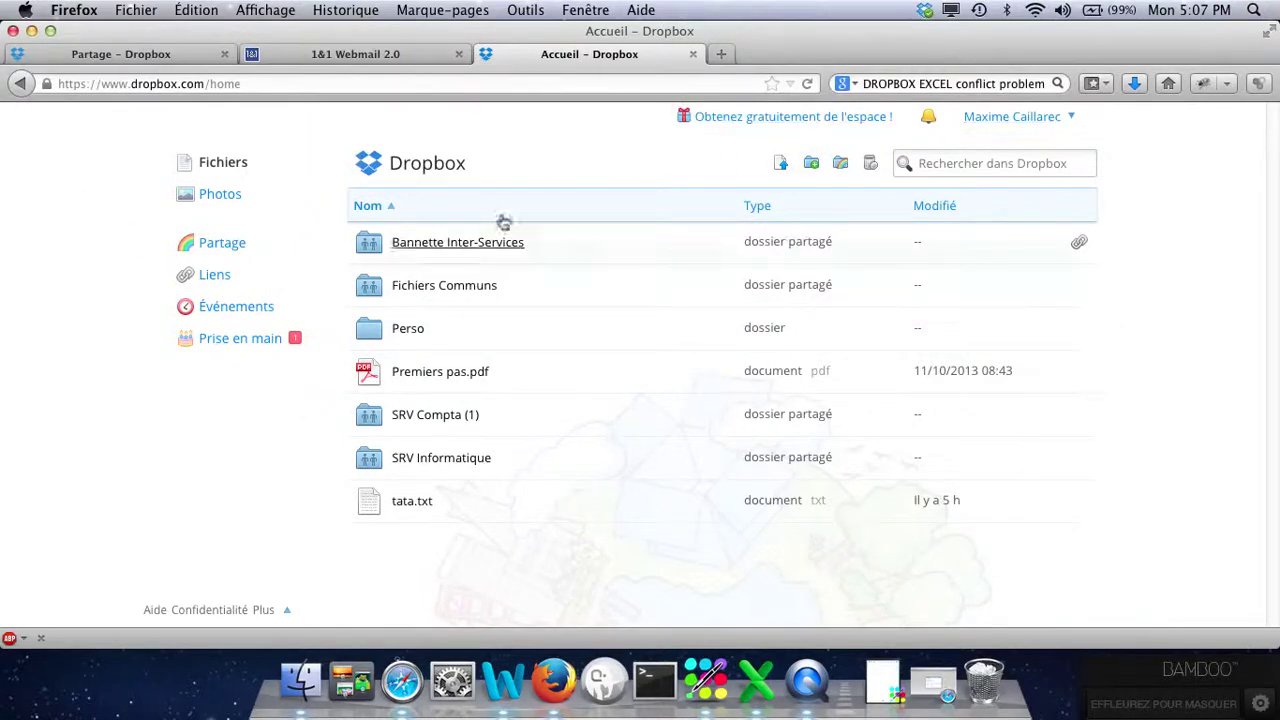
Open Note compta.docx in Word from SRV Compta (1) > Notes in the local Dropbox folder.
click(926, 11)
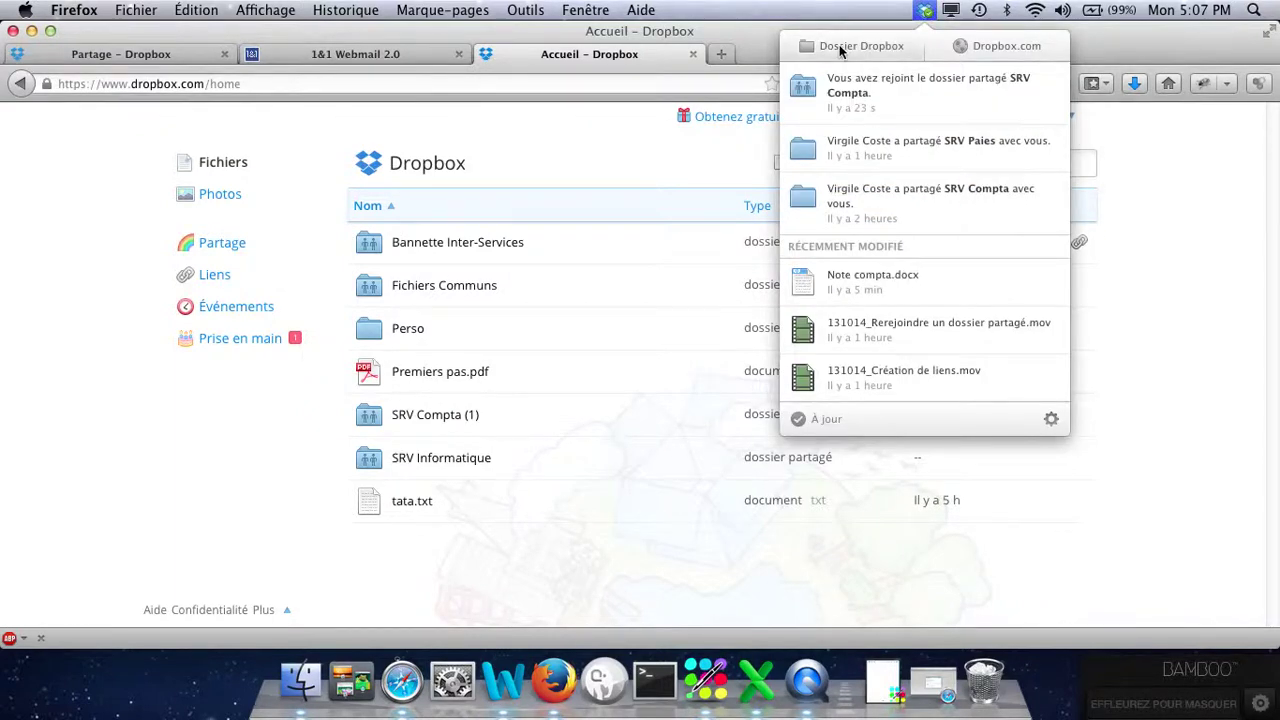
click(840, 47)
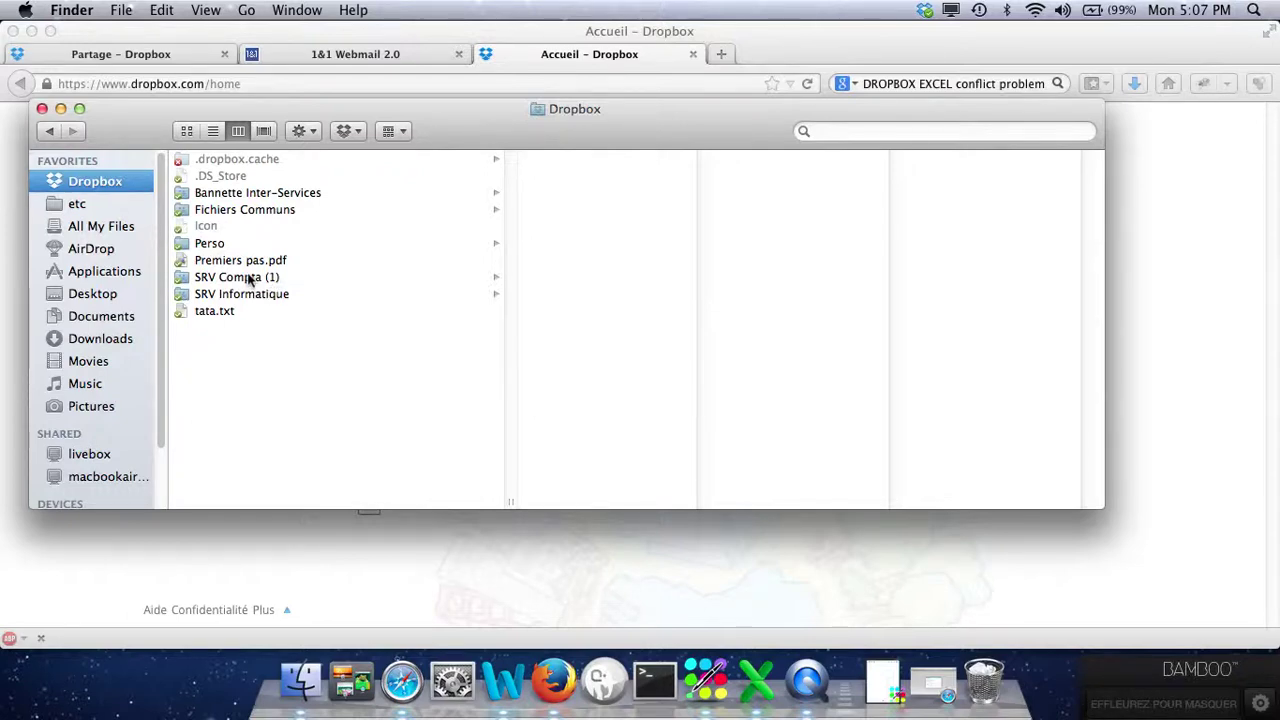
click(250, 279)
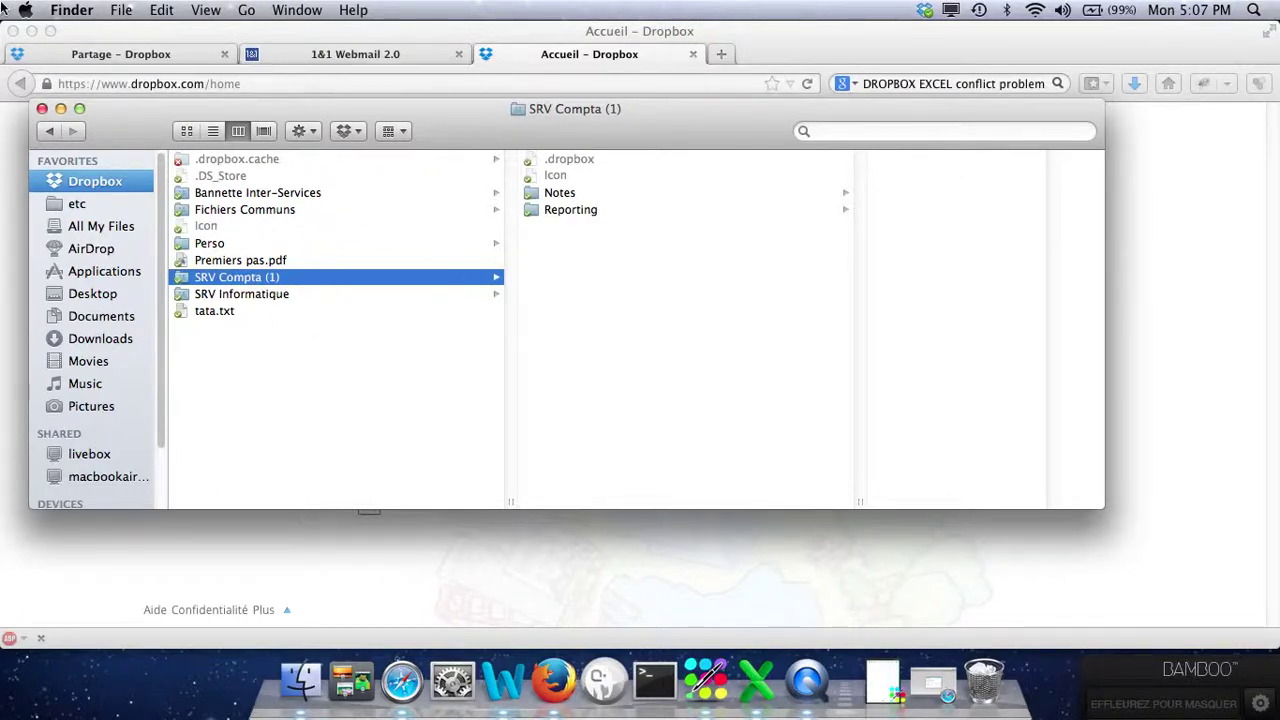
click(32, 32)
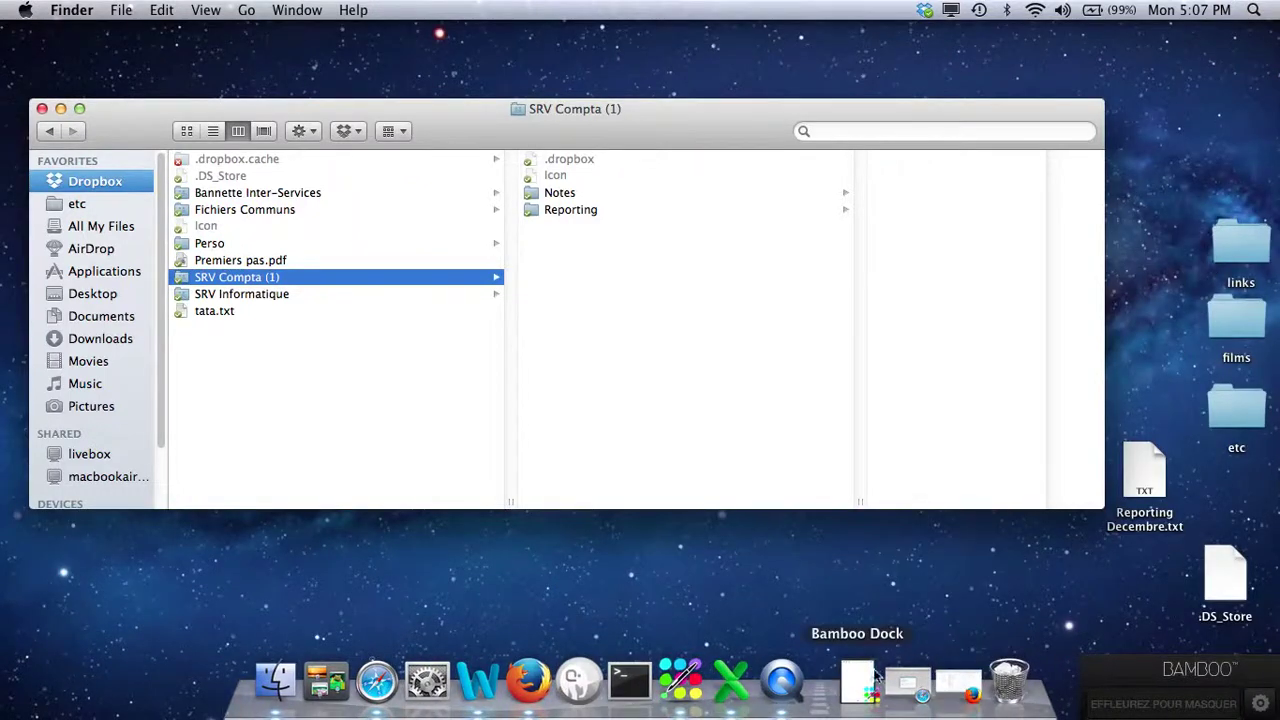
click(555, 192)
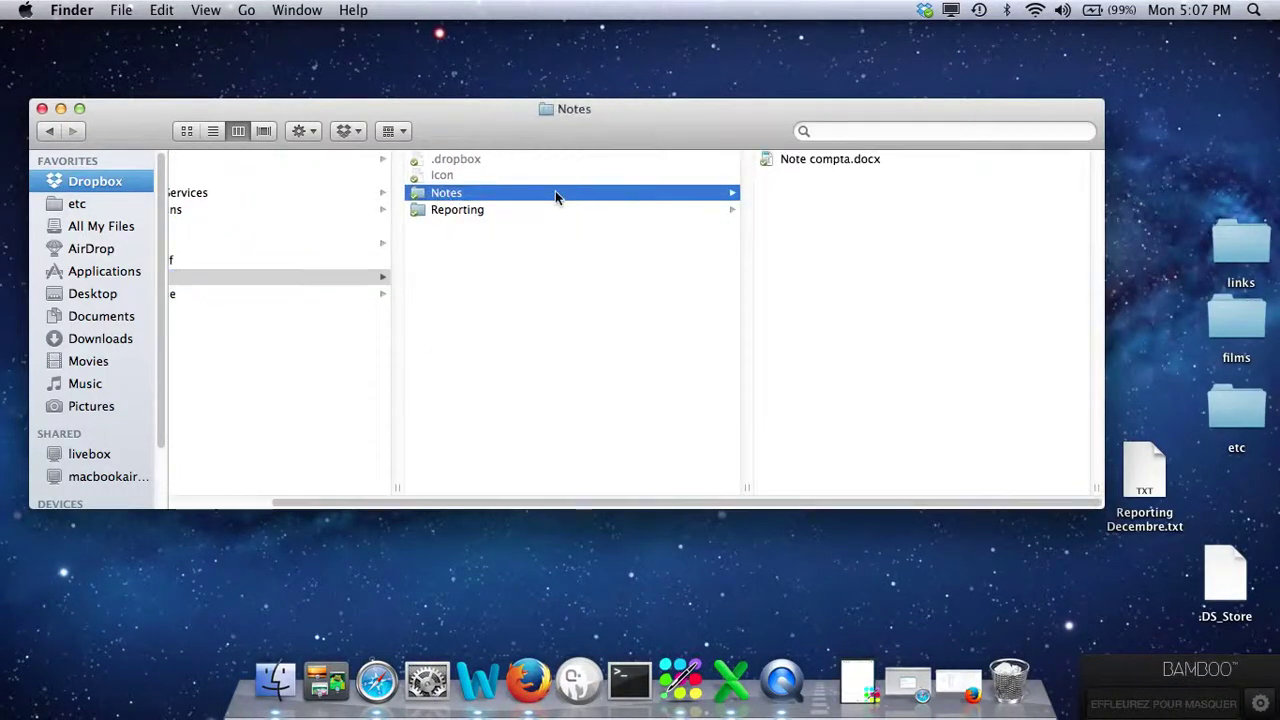
drag(463, 209, 349, 274)
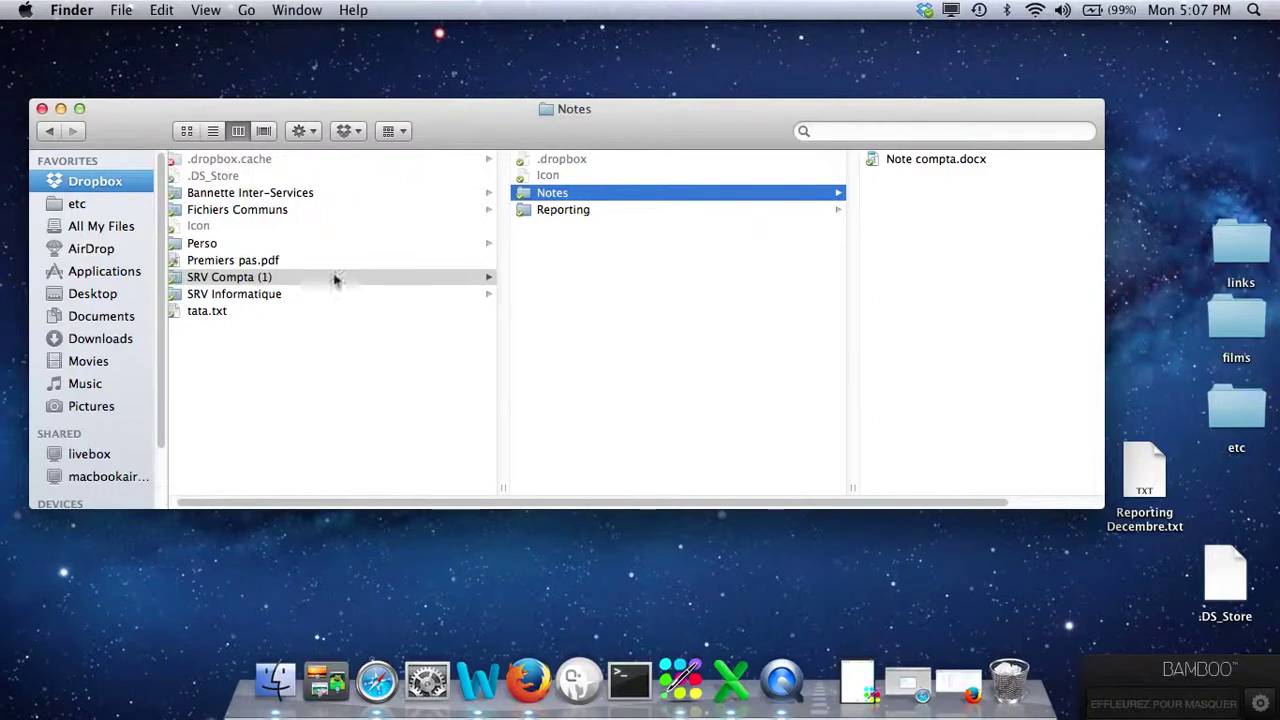
scroll(708, 246, right, 3)
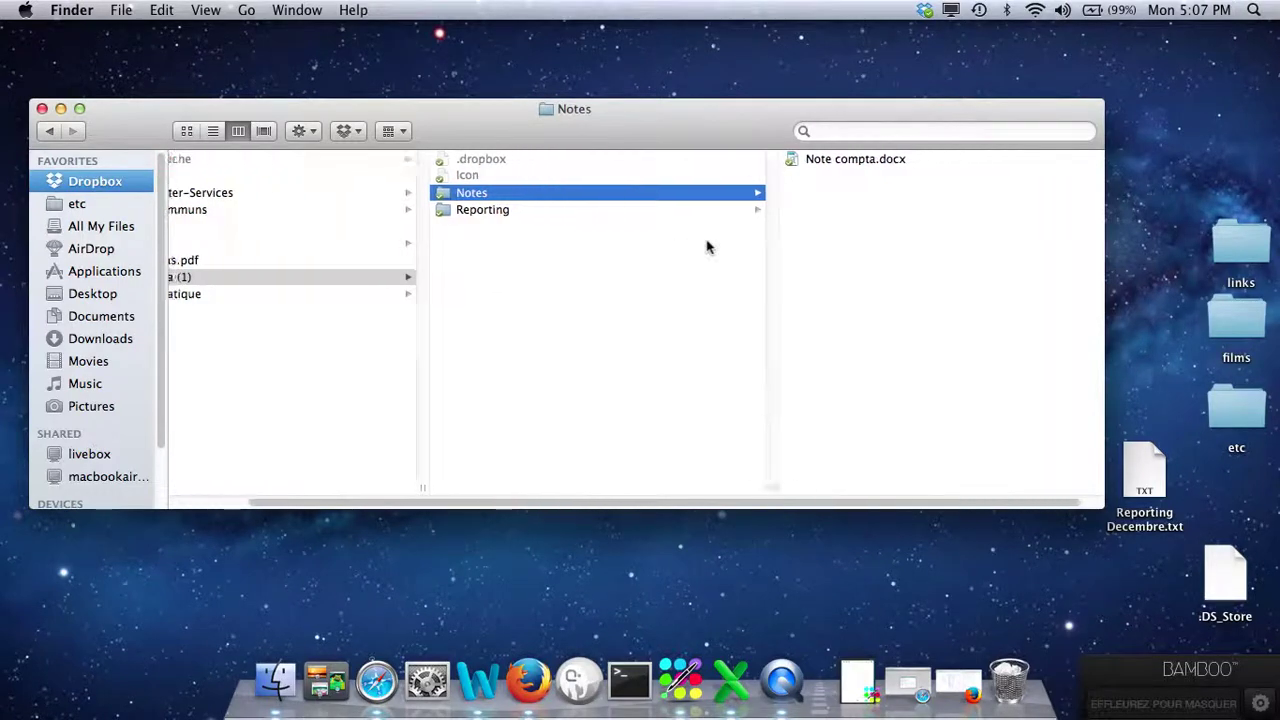
double_click(809, 157)
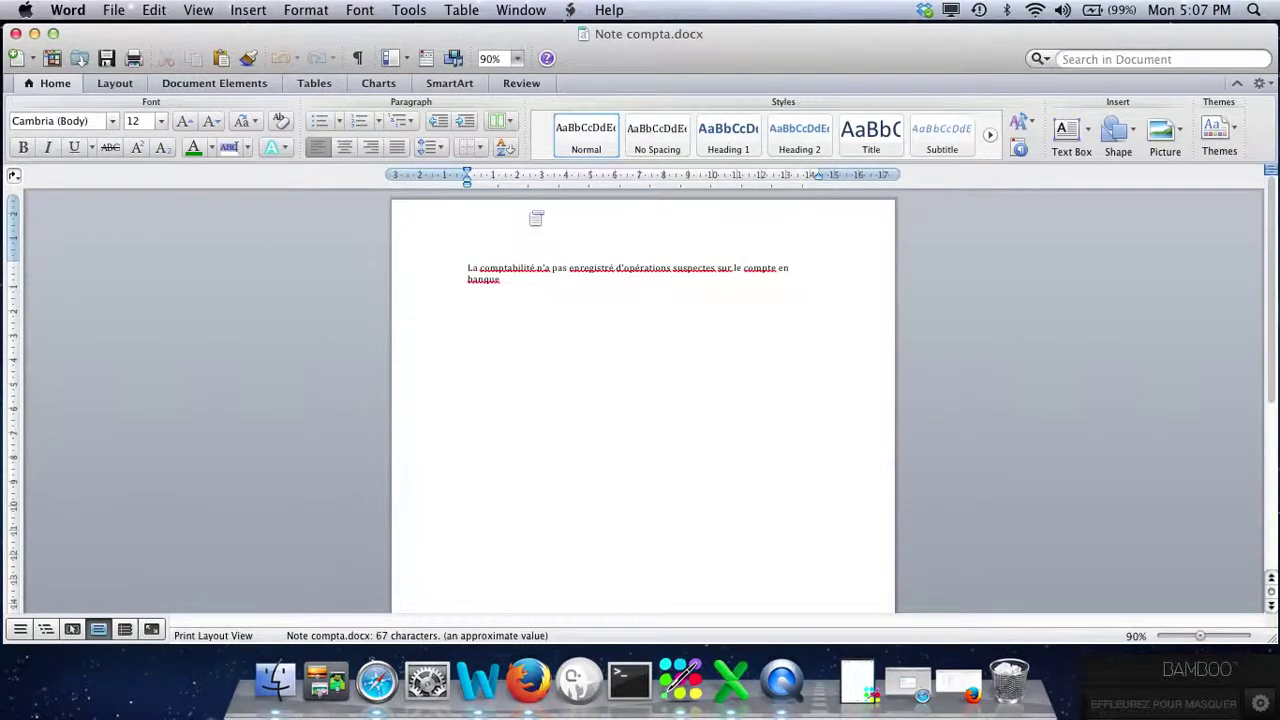
Add "C'est très bien. Rester vigilant." as a new paragraph after "banque", save, and minimise Word.
click(508, 279)
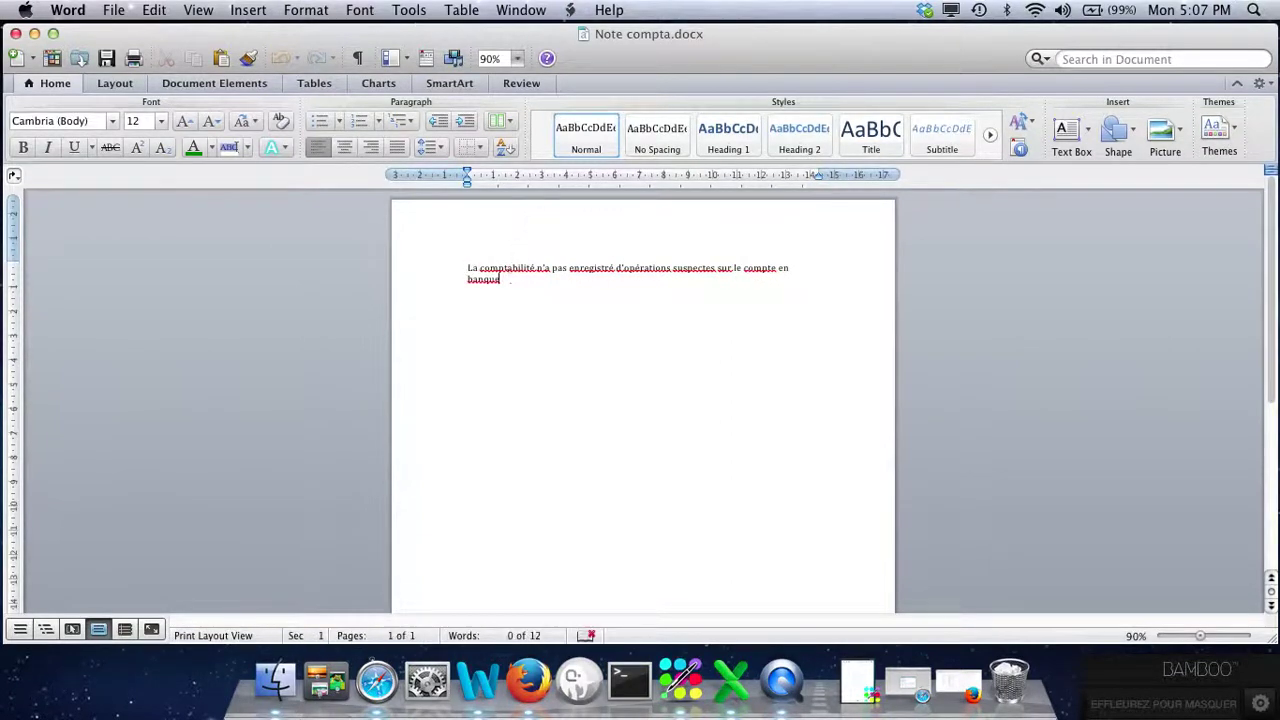
key(Return)
text(C'est très bien. Re)
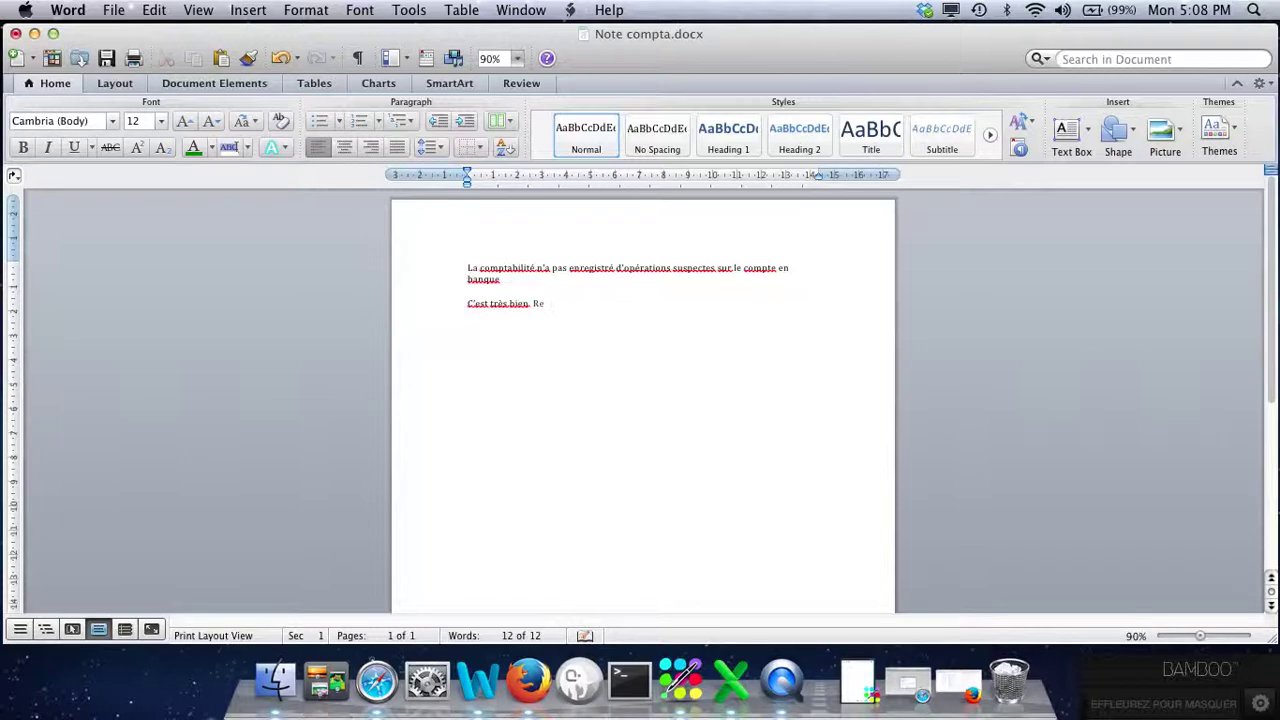
text(ster vigilant.)
key(super+s)
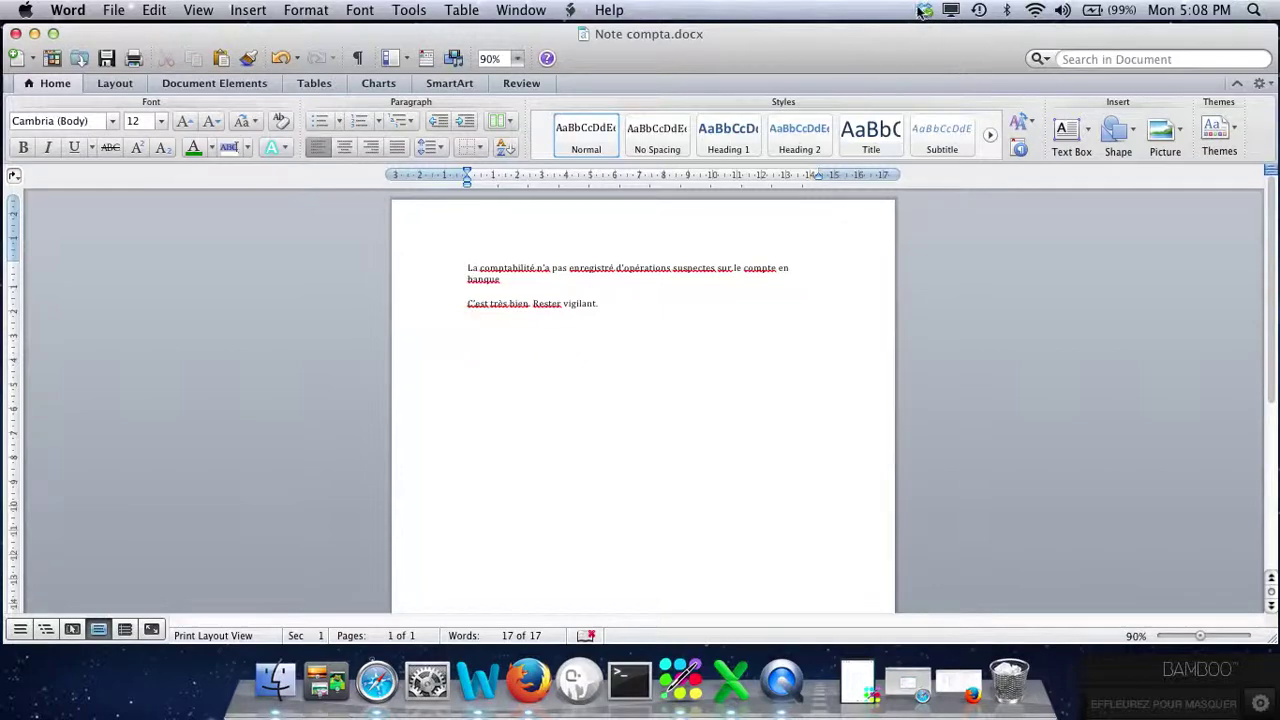
click(34, 33)
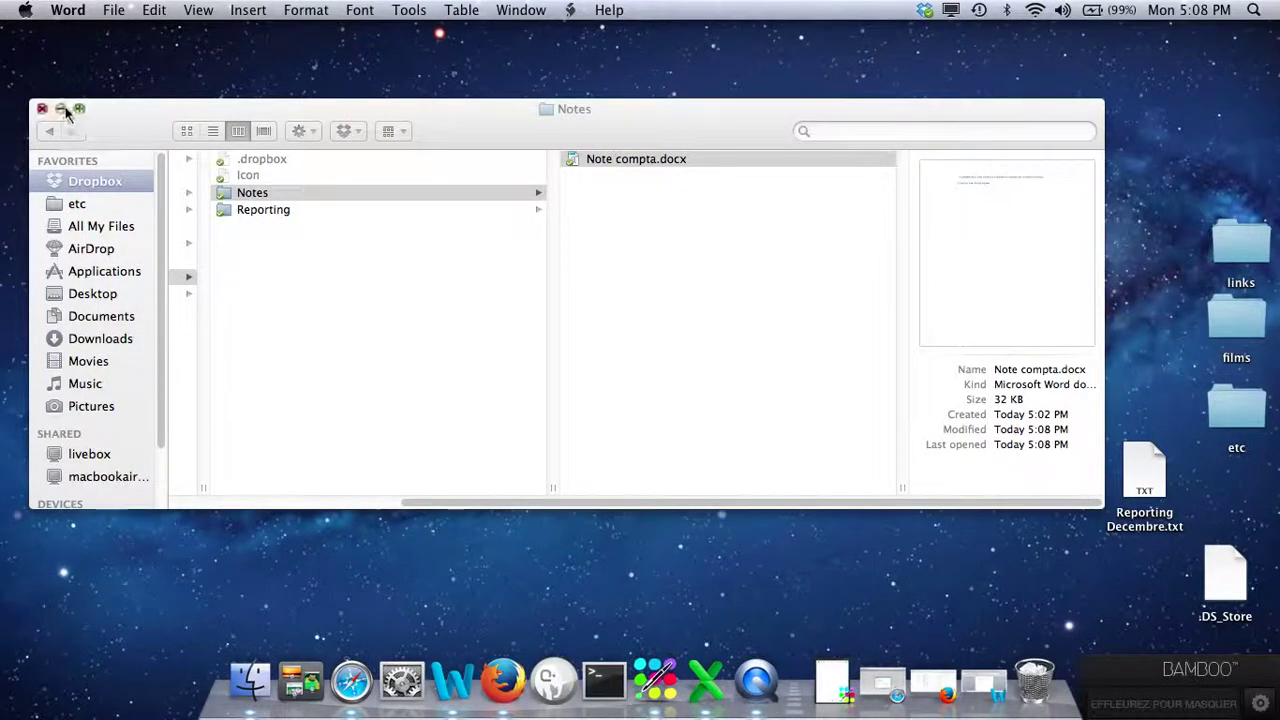
Review the shared folders on the Dropbox web Partage page in Firefox.
click(60, 108)
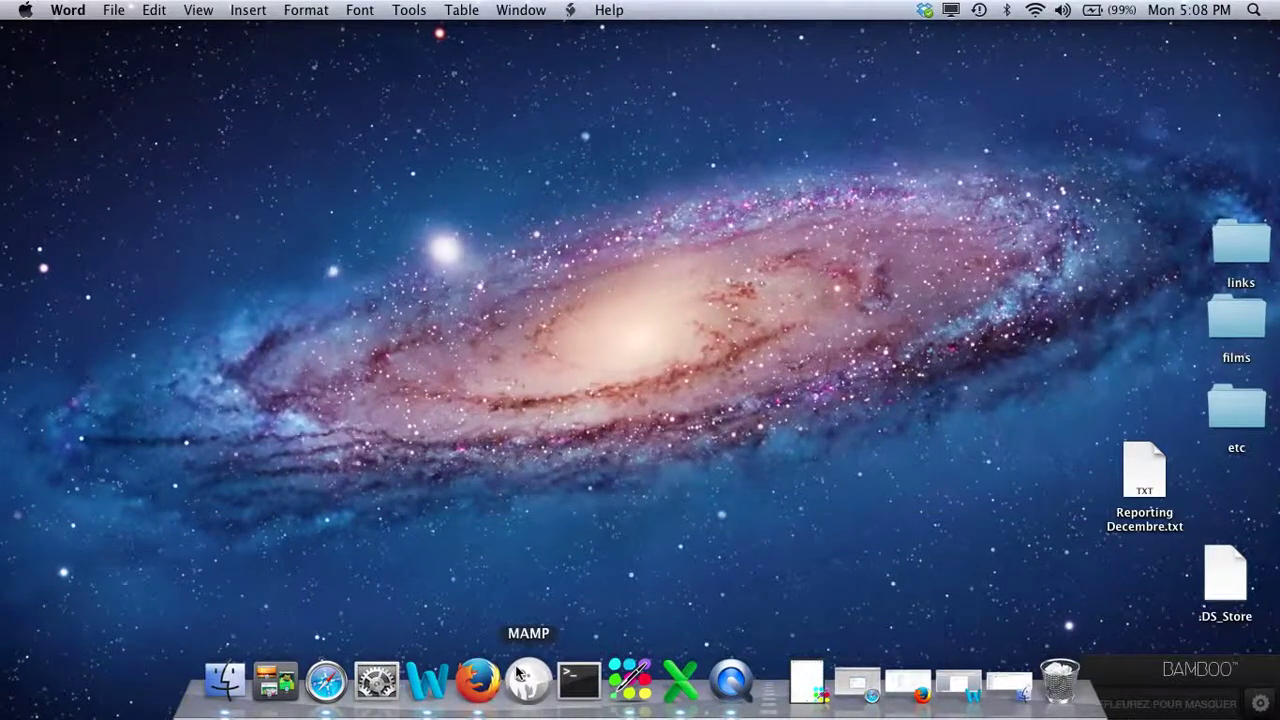
click(478, 680)
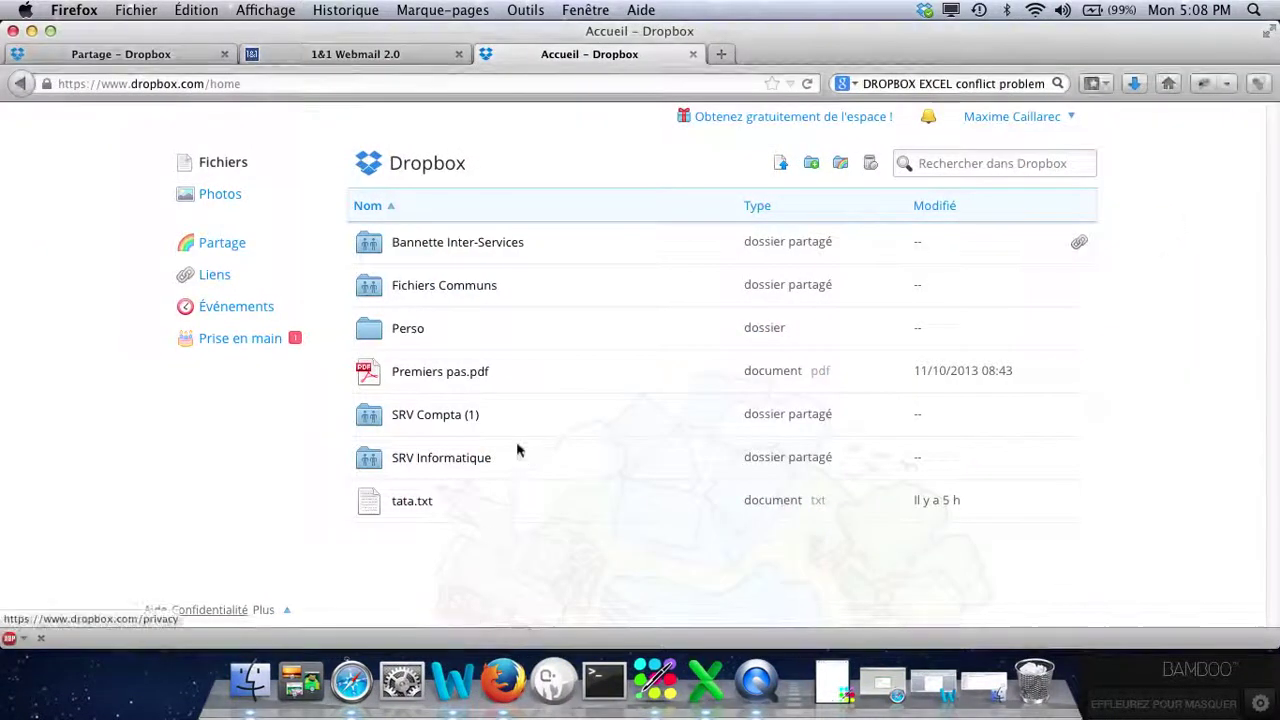
click(210, 245)
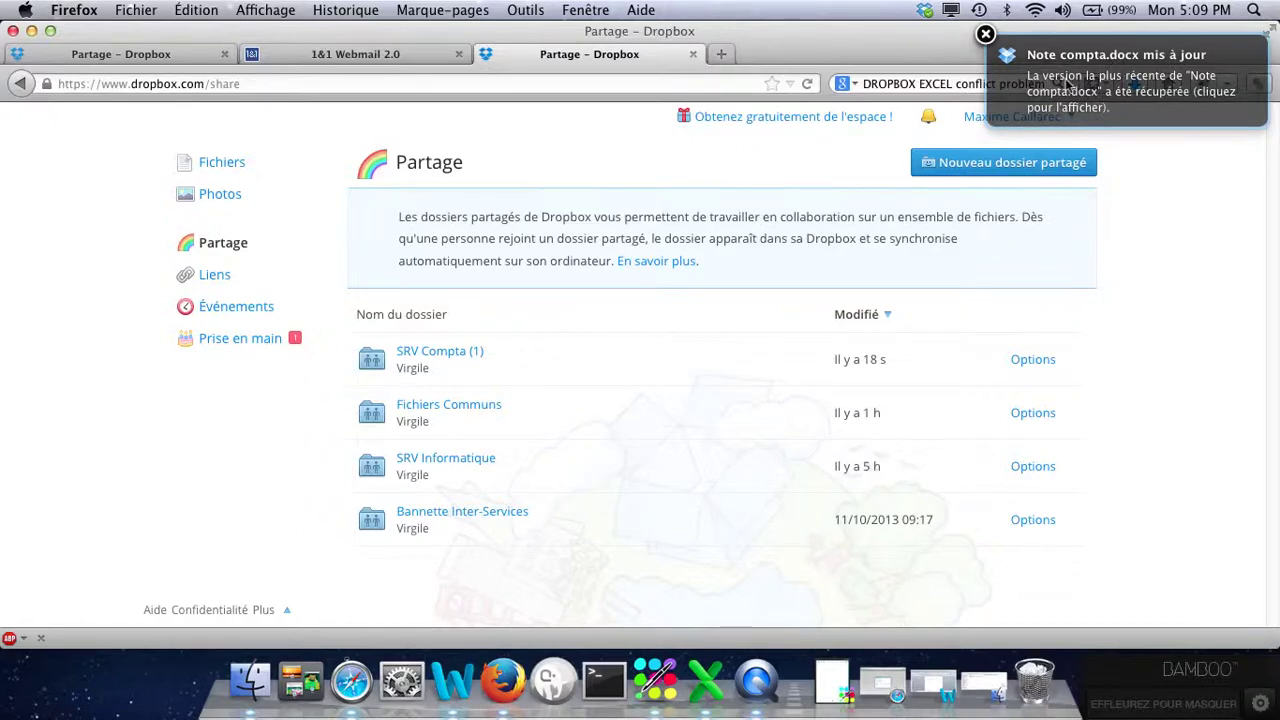
Reopen Note compta.docx in Word from SRV Compta's Notes folder via the Dropbox menu-bar item.
click(924, 10)
click(860, 85)
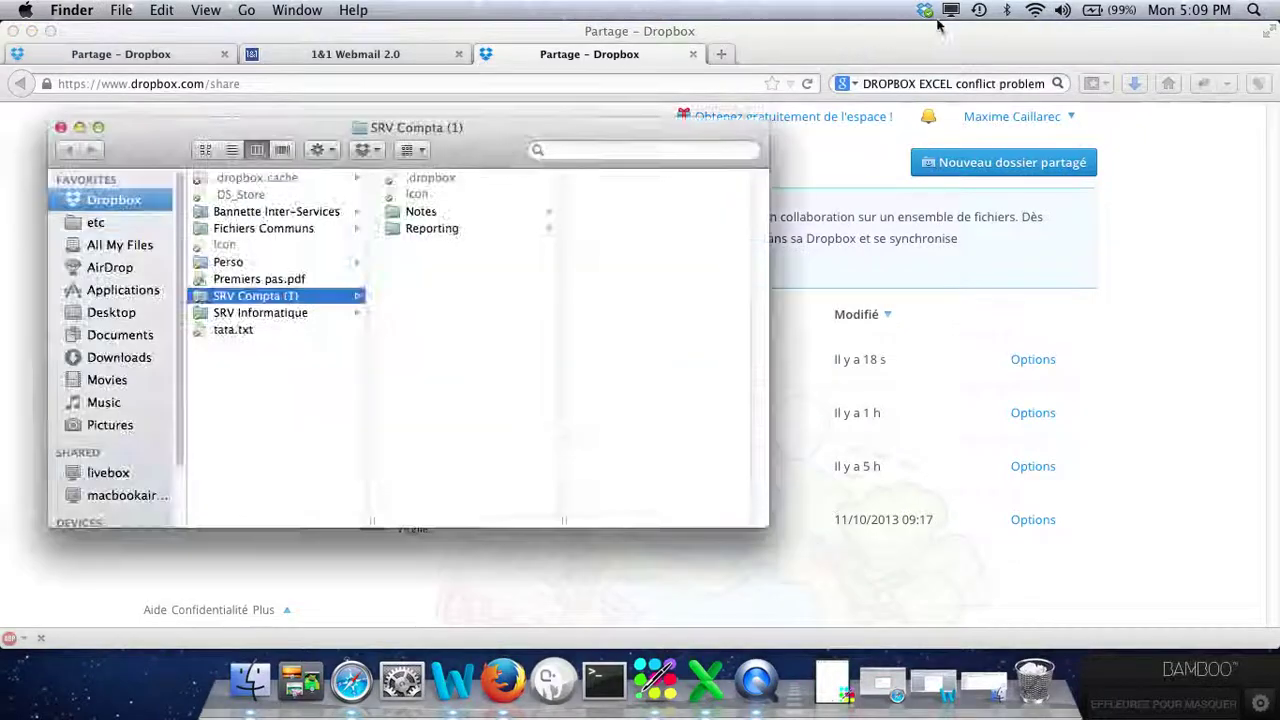
click(468, 213)
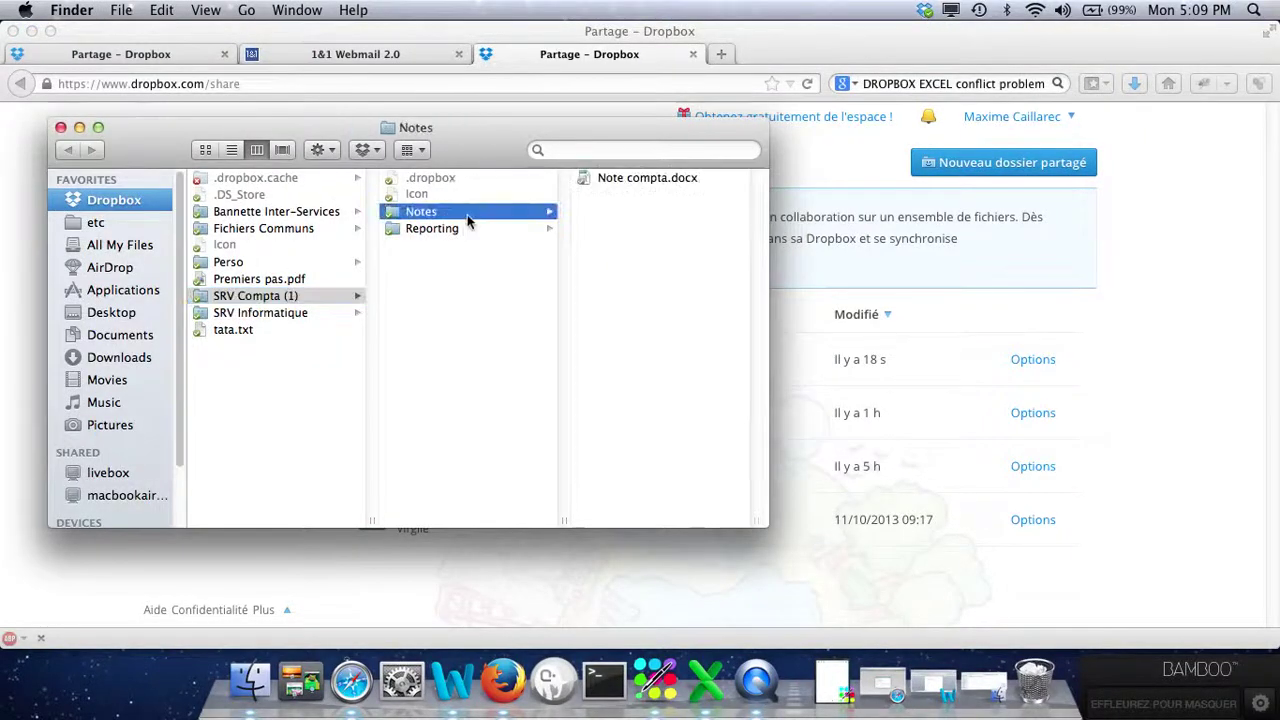
double_click(606, 177)
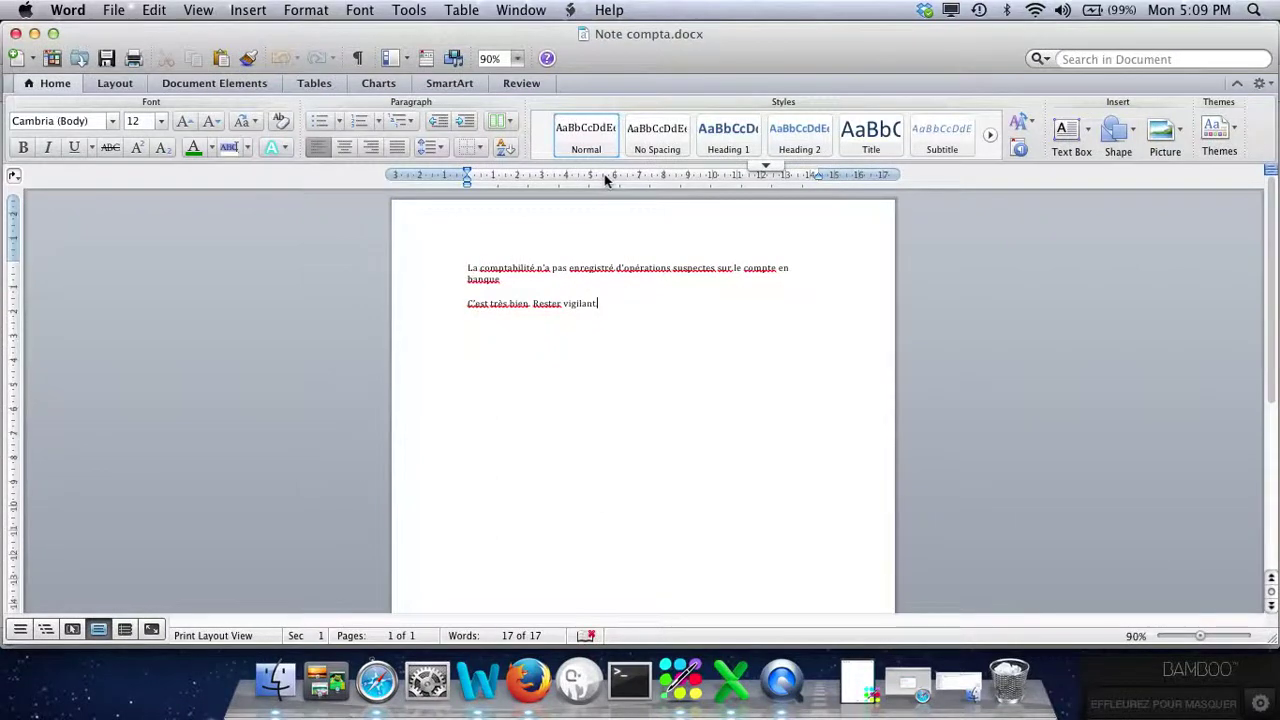
Close and reopen Note compta.docx to load the synced "Message reçu. Je referai un contrôle prochainement." paragraph.
click(16, 34)
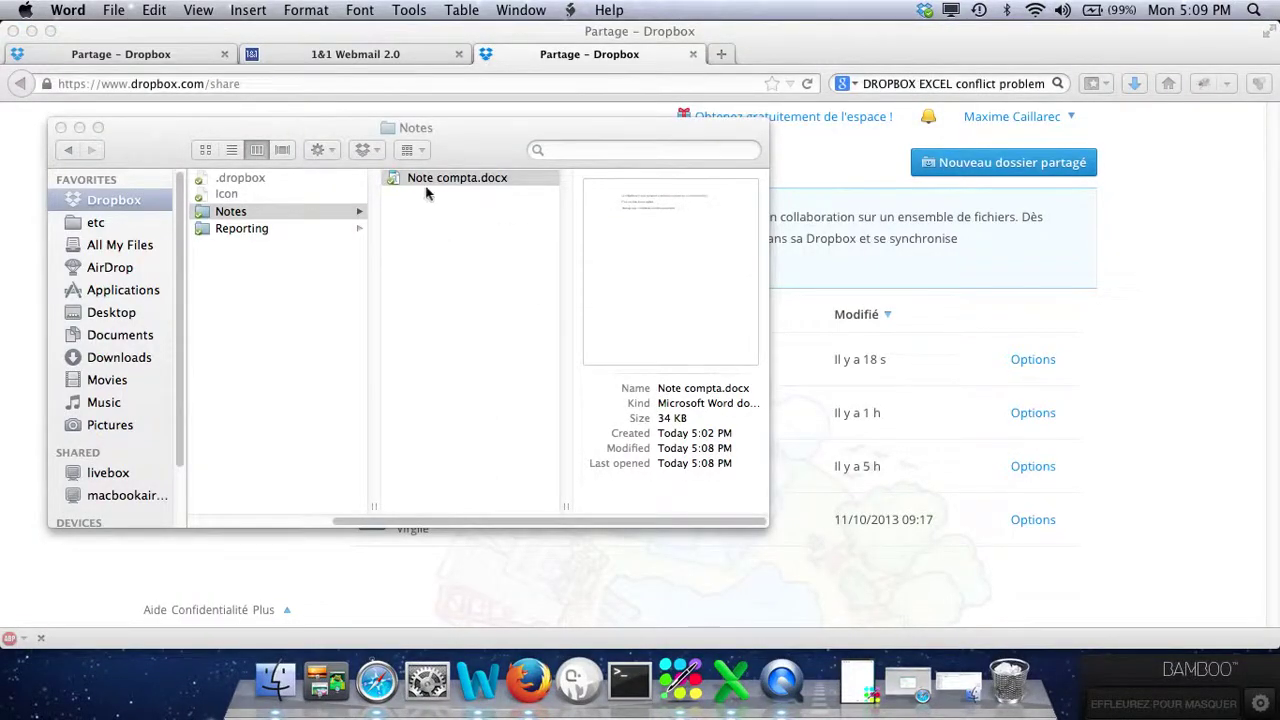
double_click(419, 180)
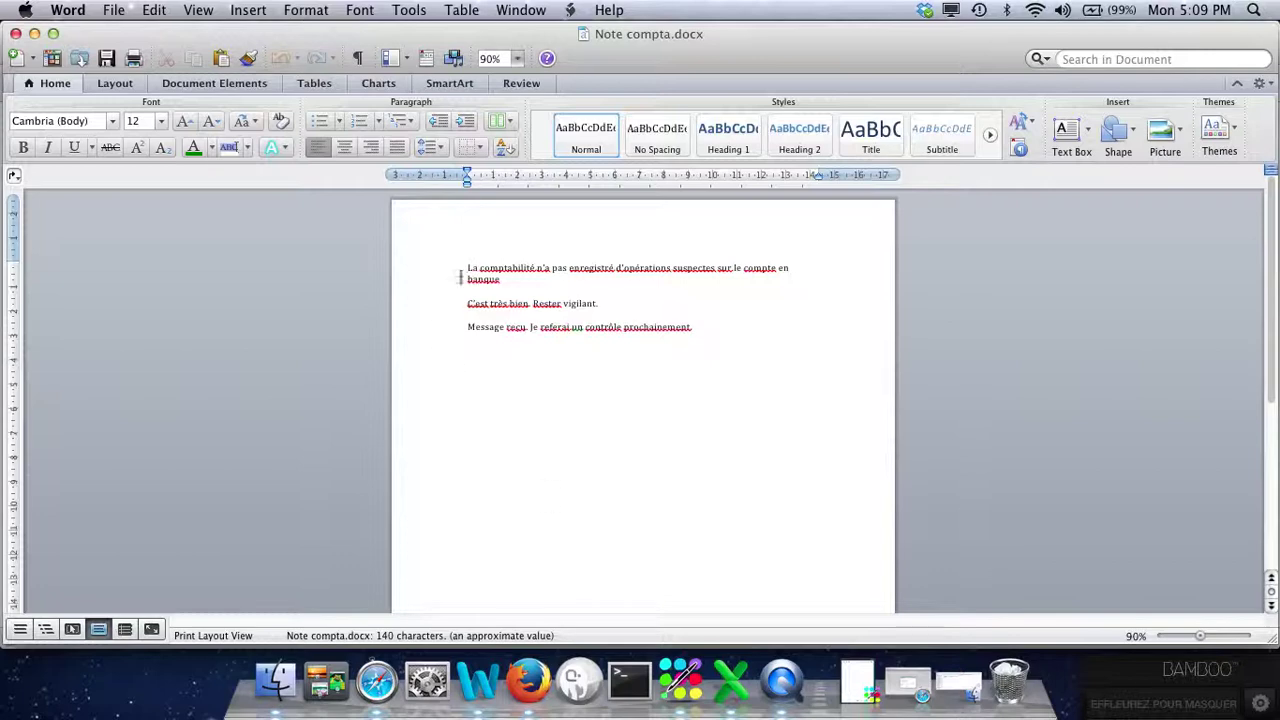
click(467, 327)
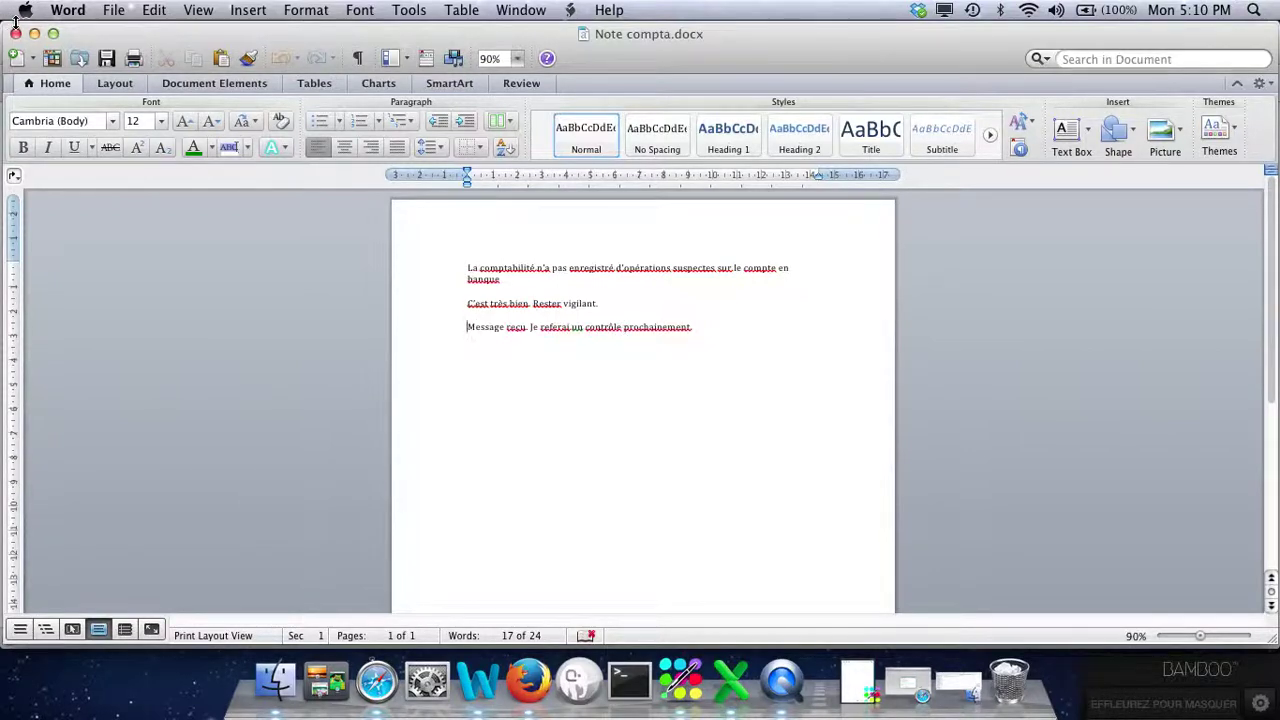
Add "Page 1/1" and a signature line after "prochainement.", save, and minimise Word.
click(704, 328)
key(Return)
key(Return)
text(Page 1/)
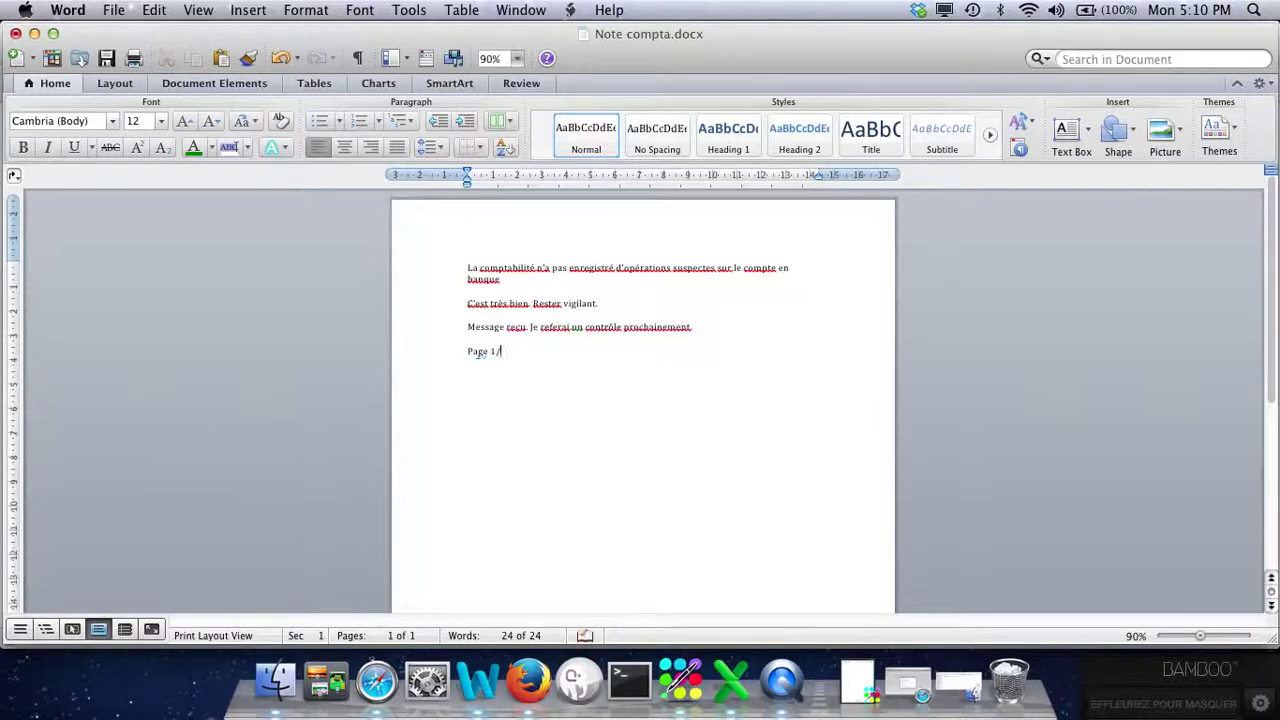
text(1)
text(Maxime)
key(super+s)
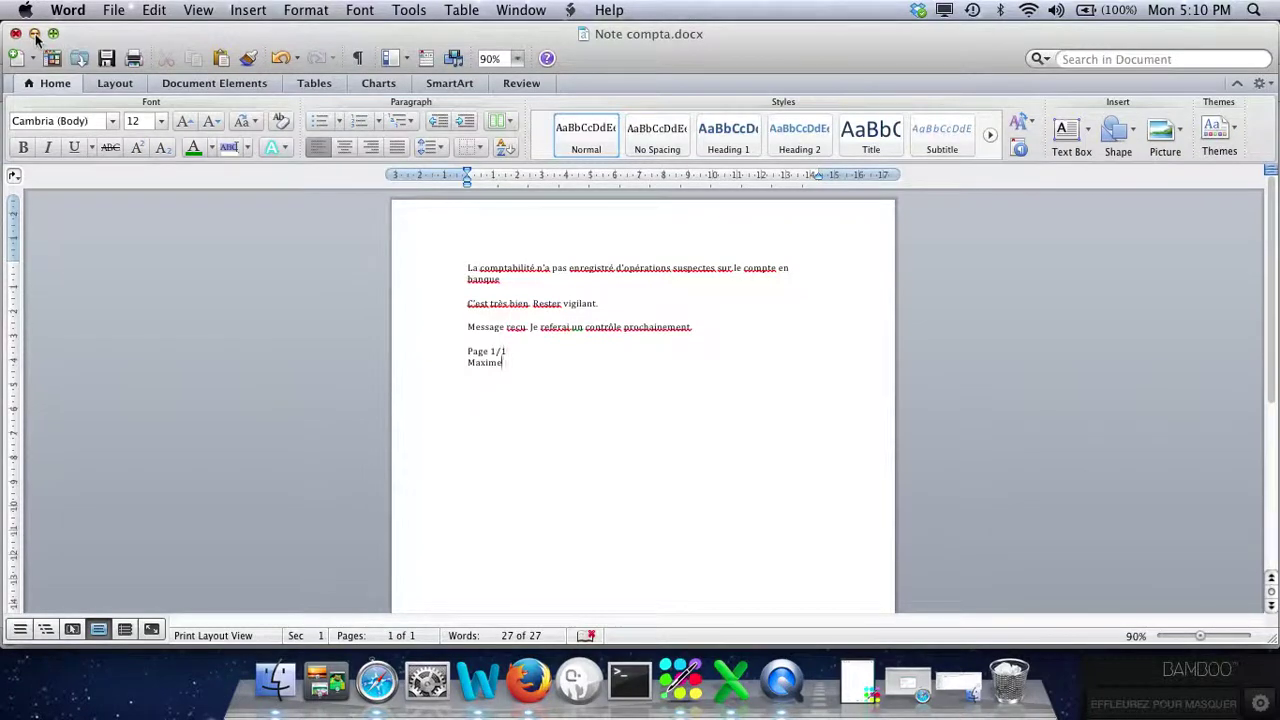
click(34, 34)
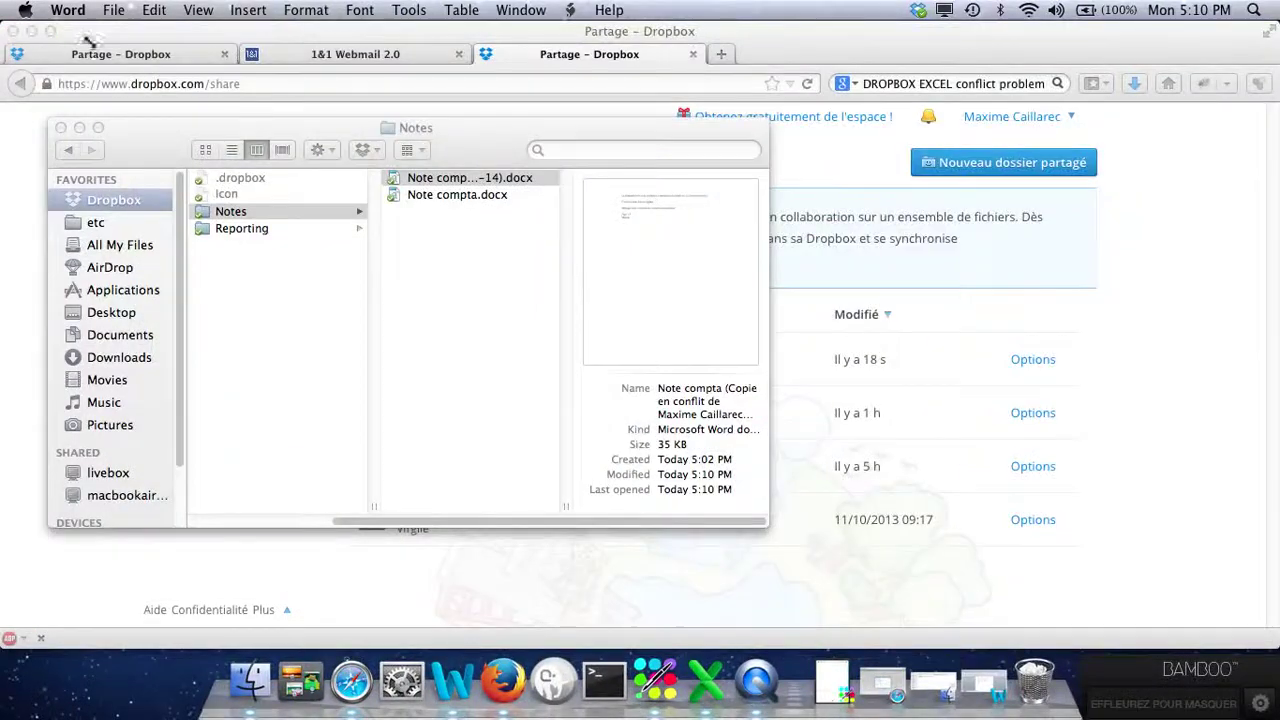
Widen the Notes window and name column, then compare previews of Note compta.docx and its conflicted copy.
click(99, 126)
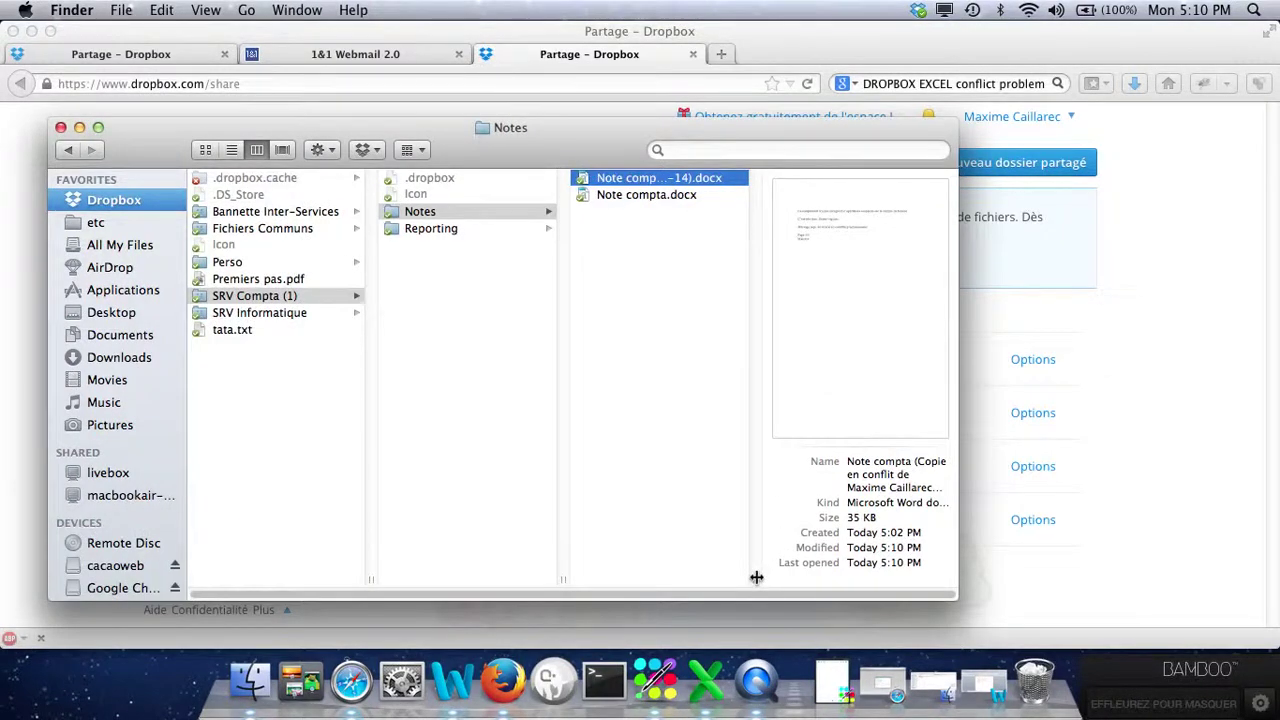
drag(757, 573, 1002, 534)
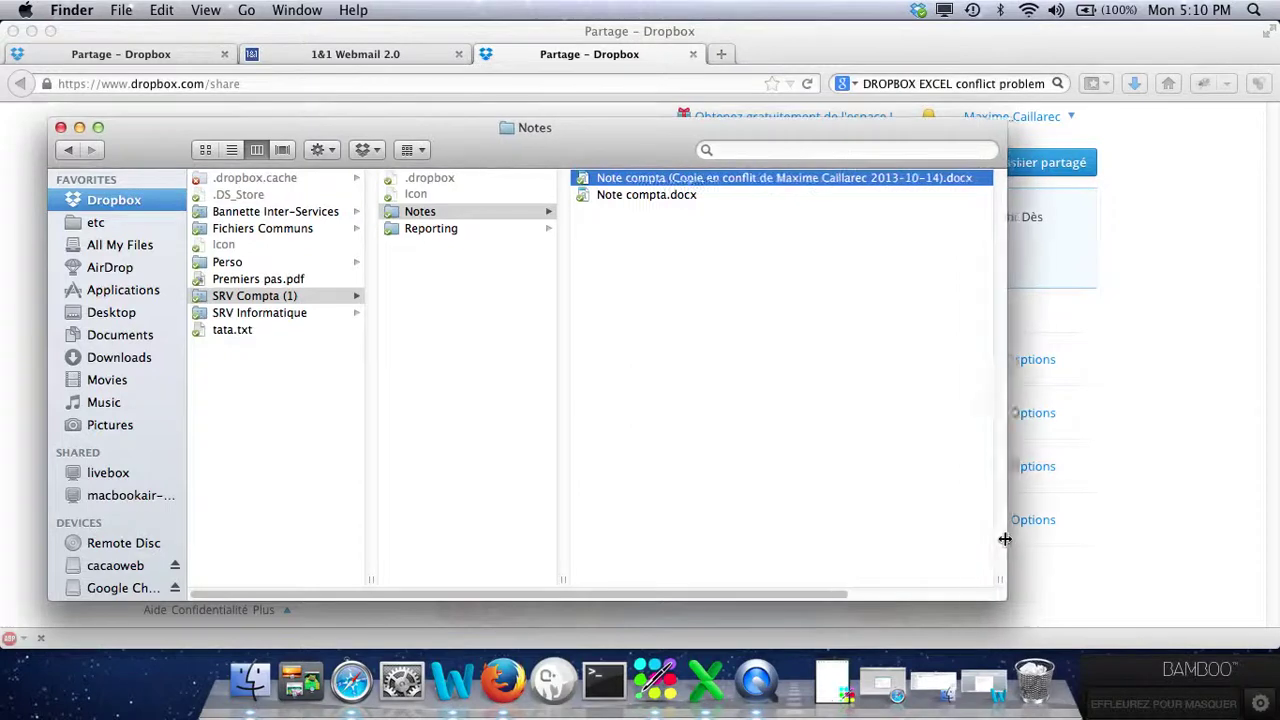
click(636, 195)
click(593, 178)
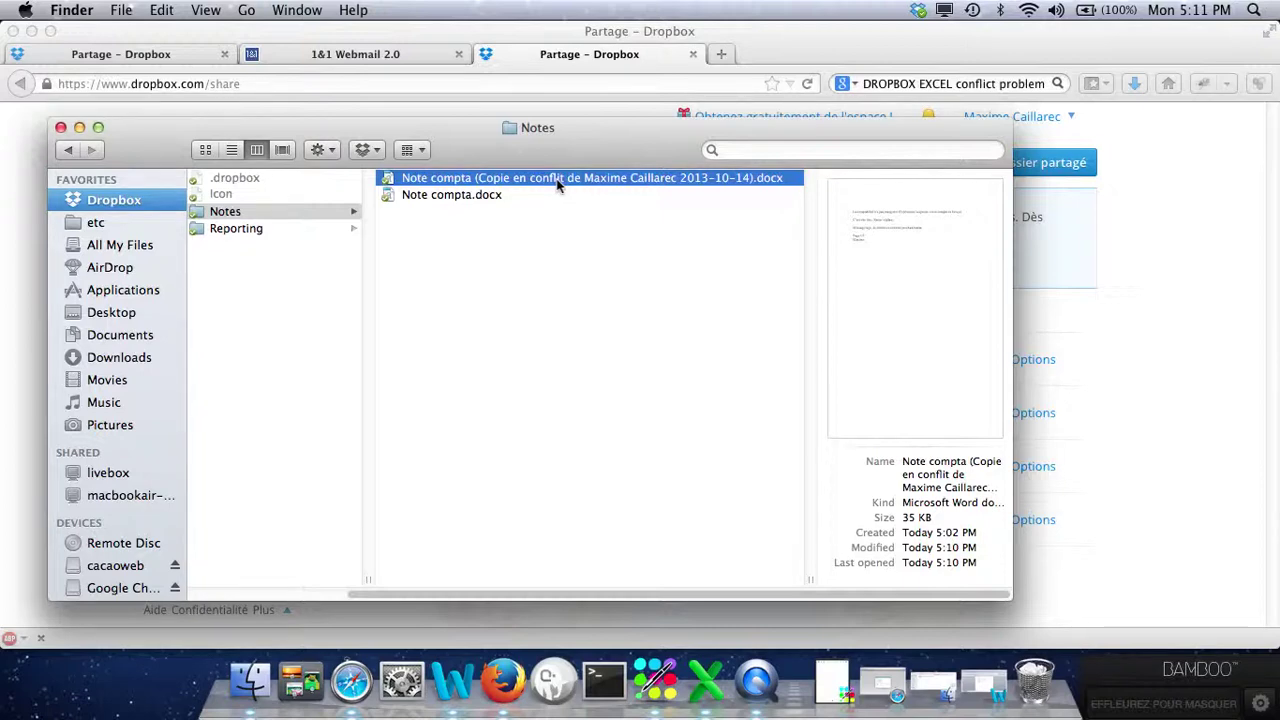
click(463, 200)
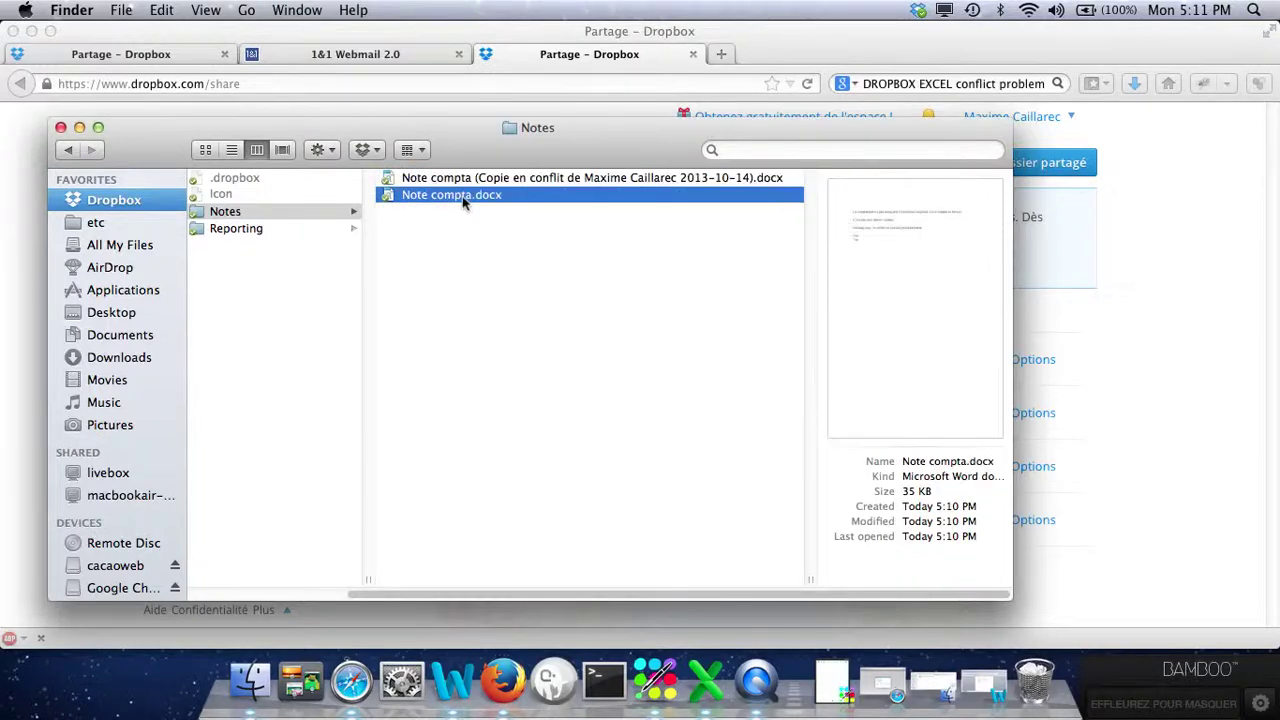
click(465, 179)
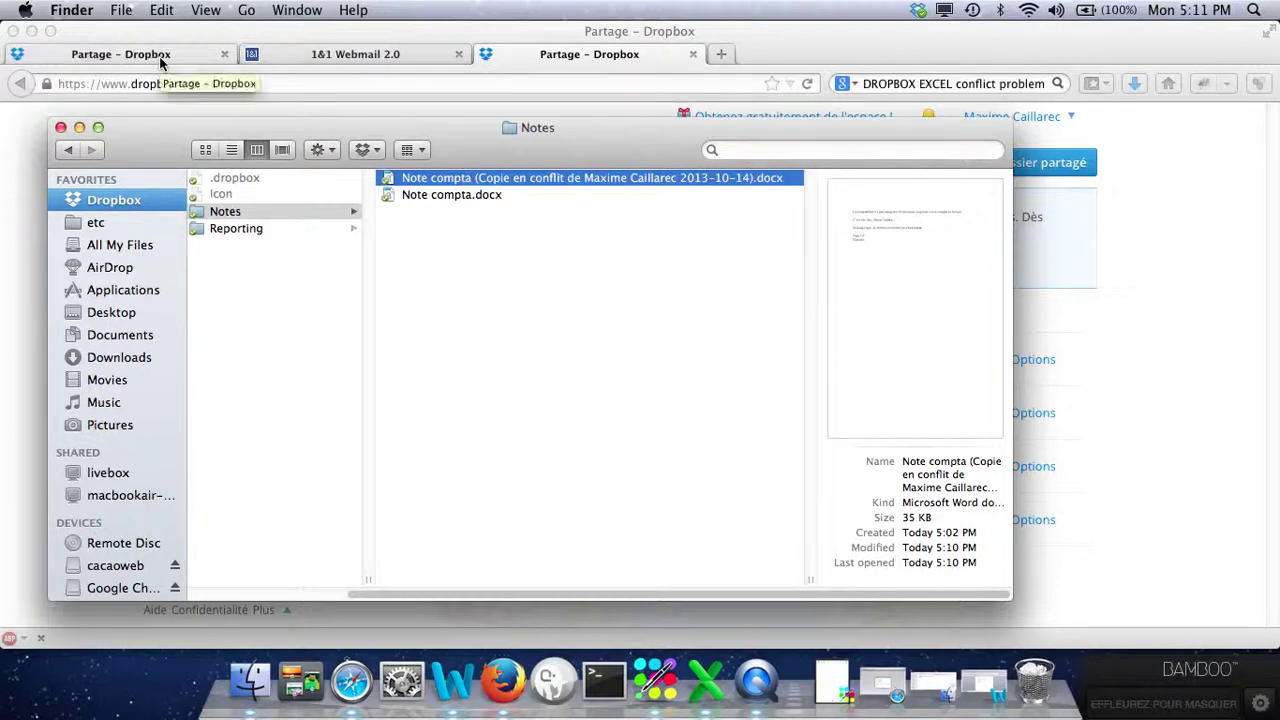
click(554, 60)
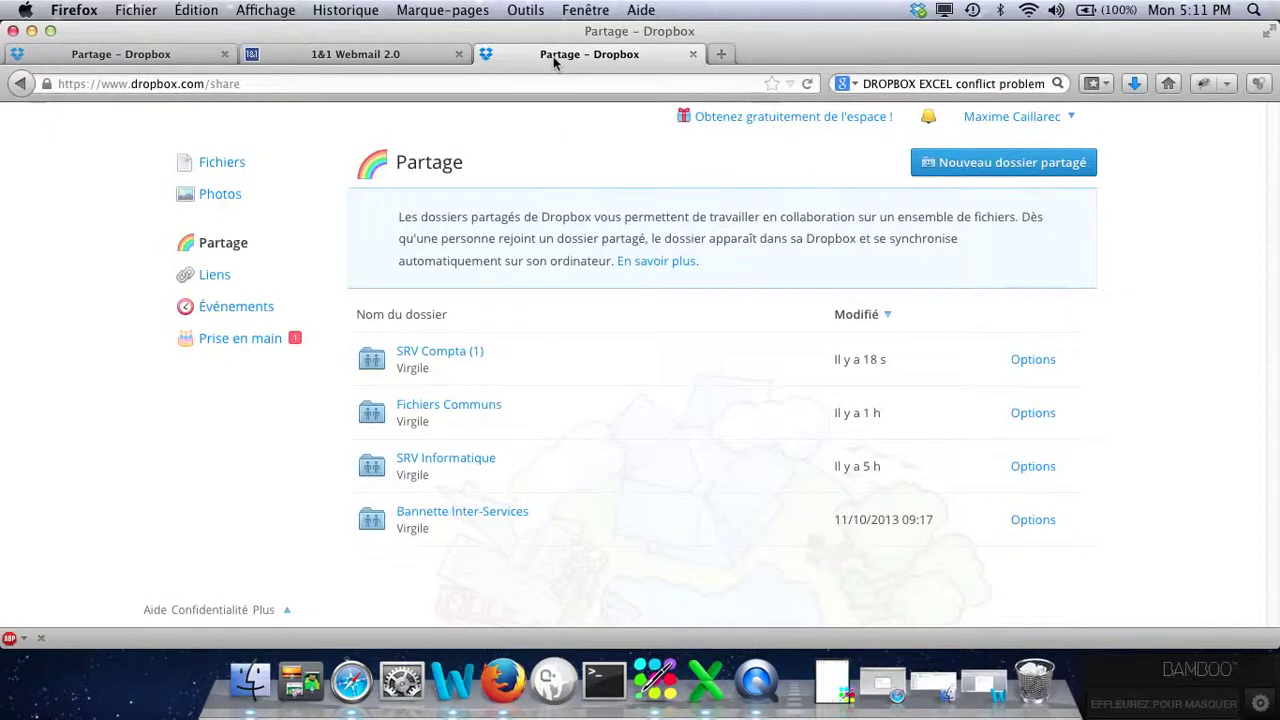
Review the Événements page logging the conflicted copy added to SRV Compta (1), then bring up Finder's Notes folder.
click(231, 314)
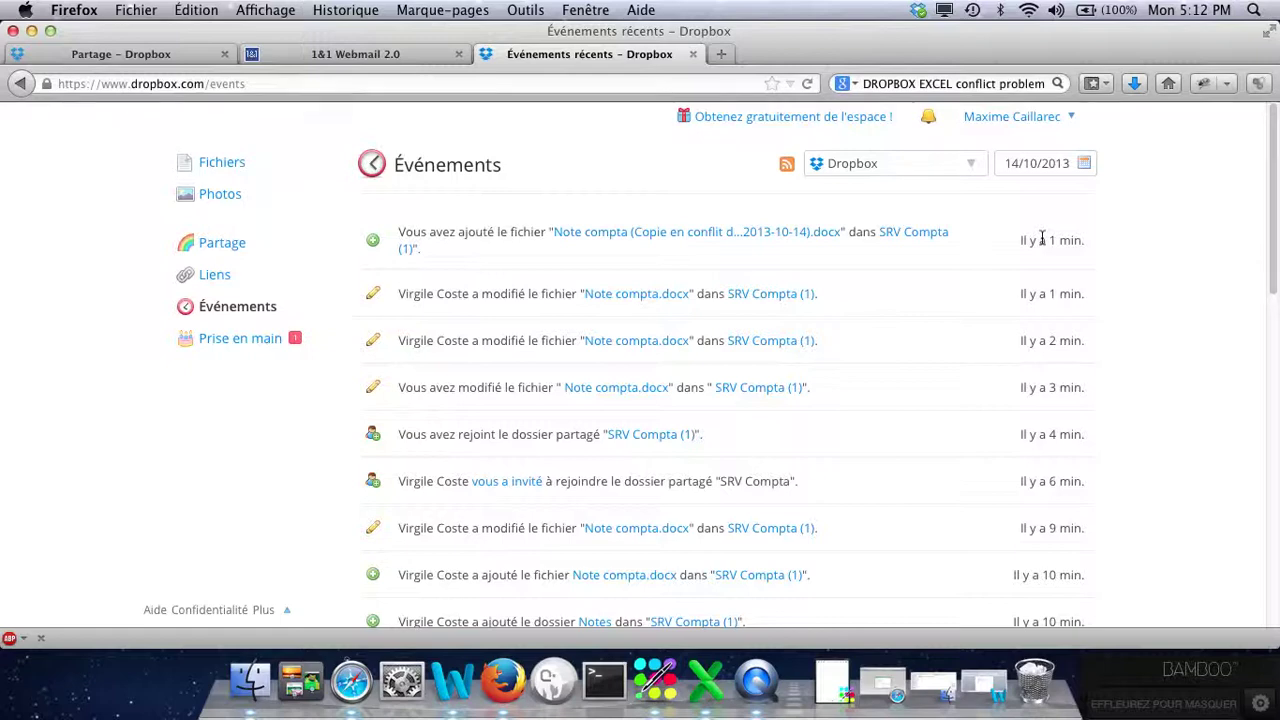
click(252, 682)
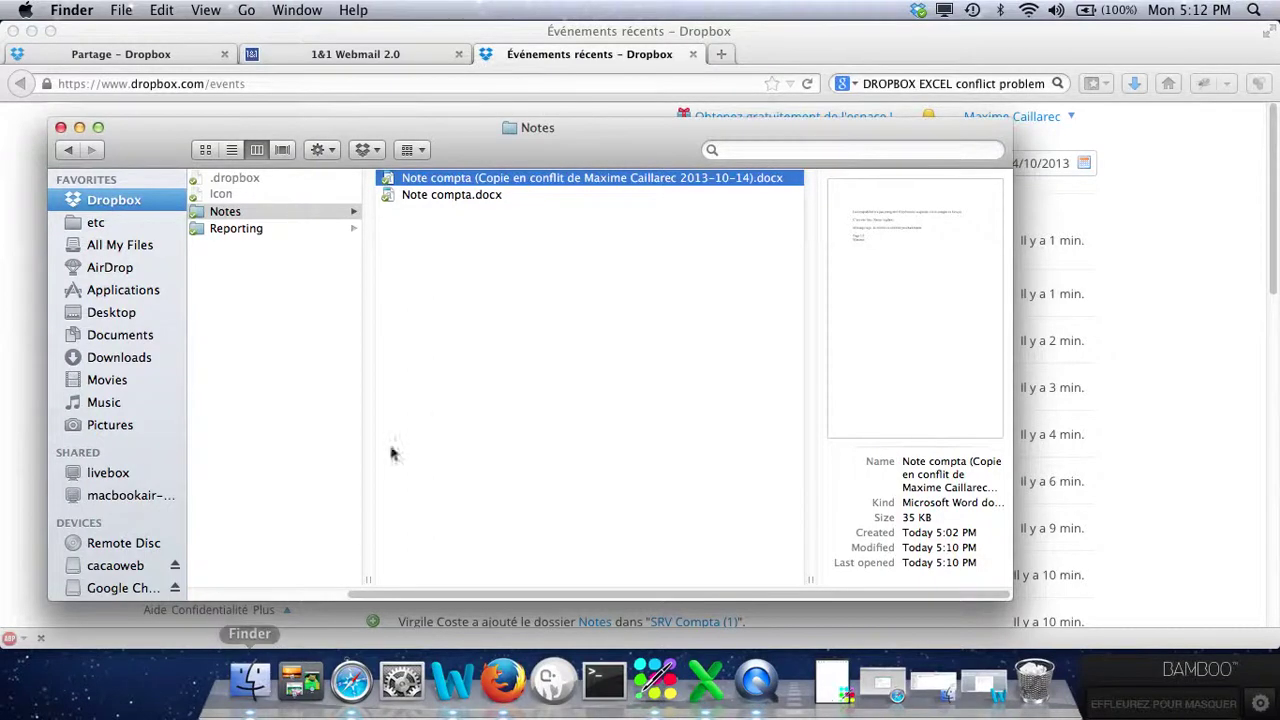
Open the Note compta conflicted copy in Word and narrow Word's window to the right side.
click(440, 184)
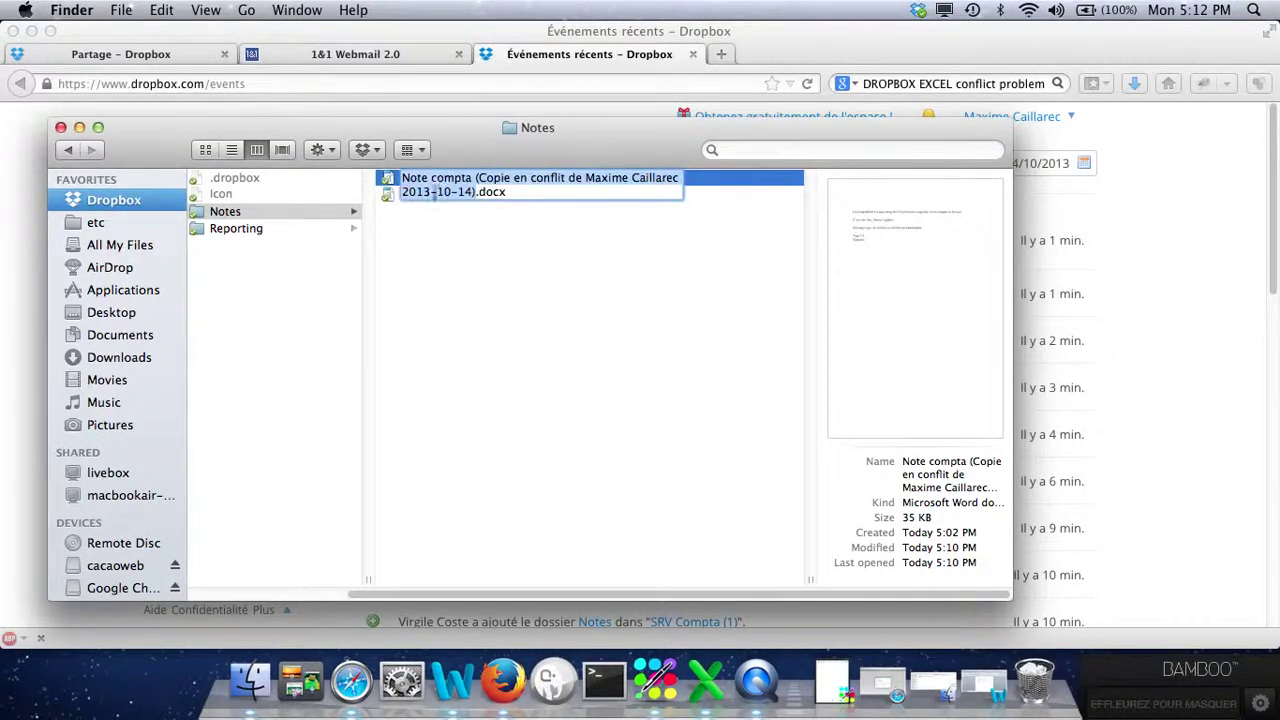
click(494, 266)
click(472, 200)
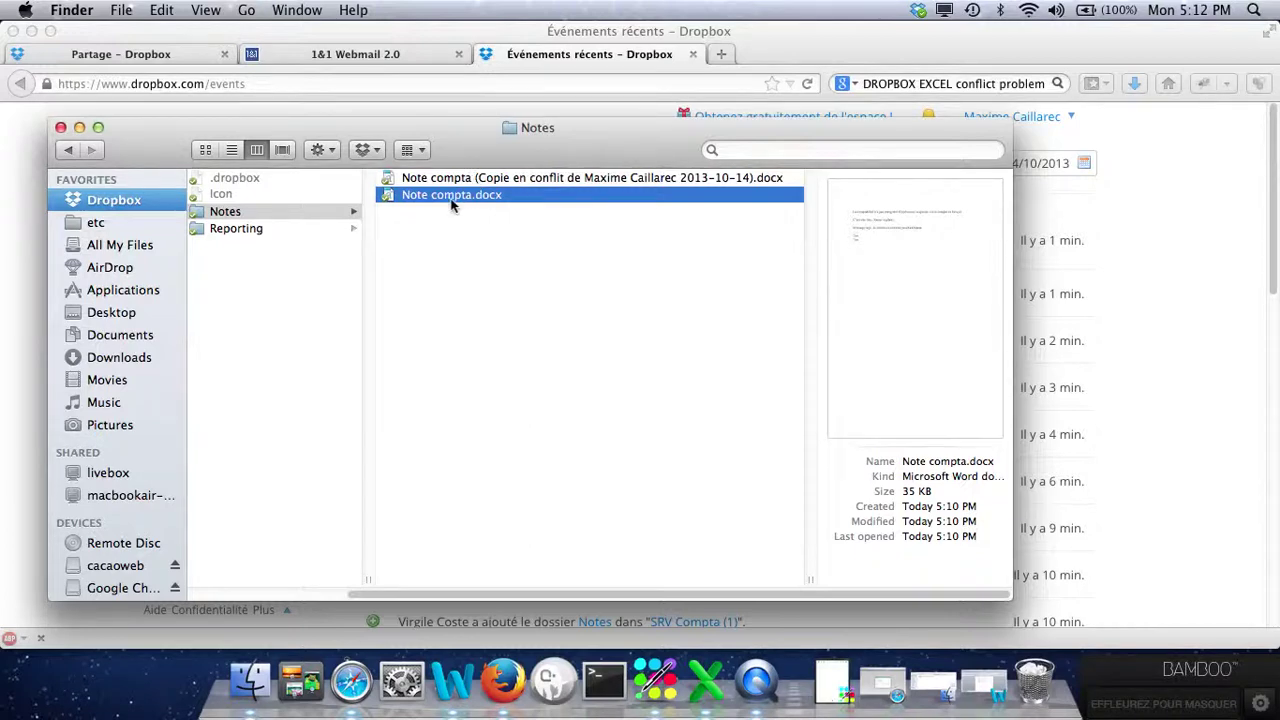
double_click(457, 178)
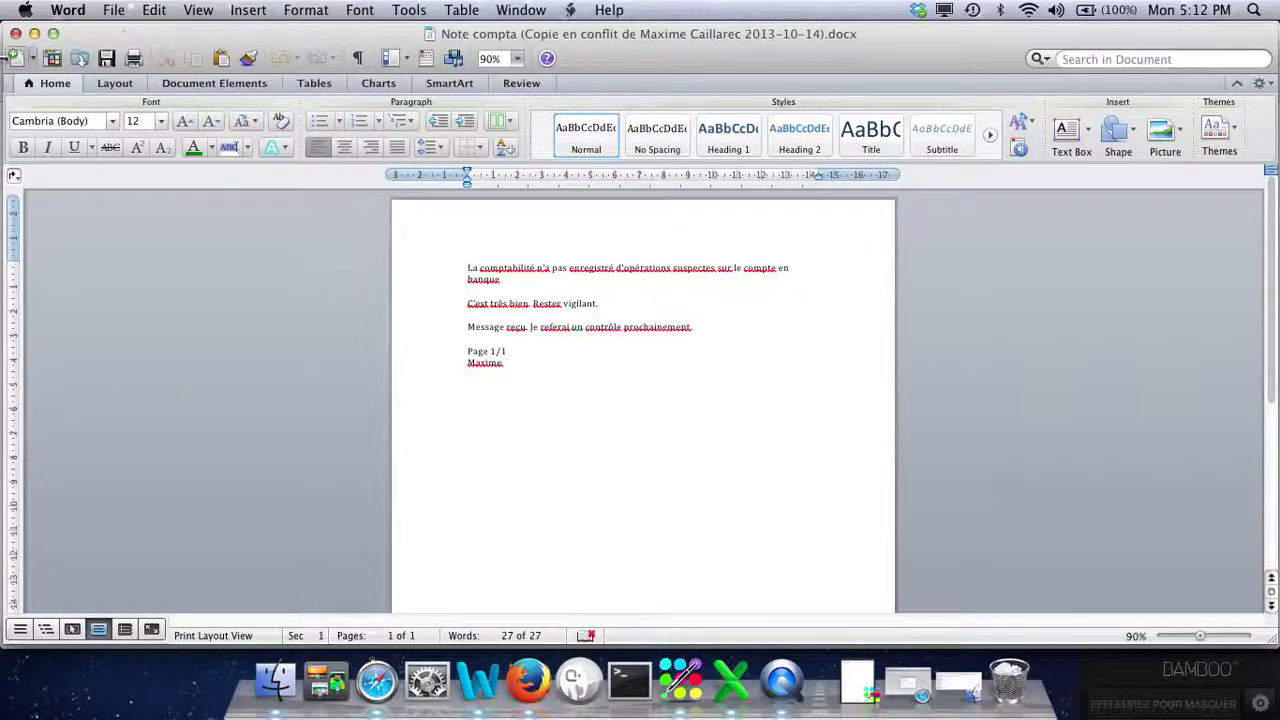
drag(3, 68, 712, 40)
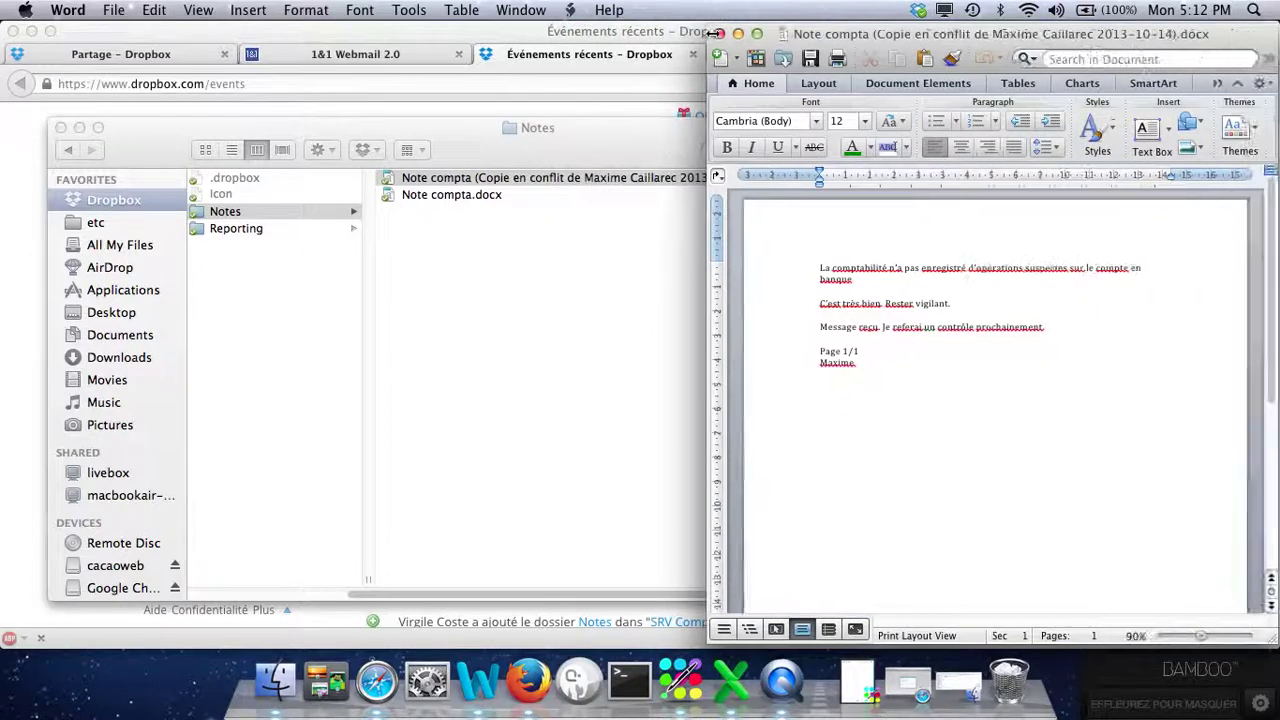
click(435, 198)
Try opening Note compta.docx twice, dismissing the corrupt-file error and accepting content recovery.
double_click(435, 198)
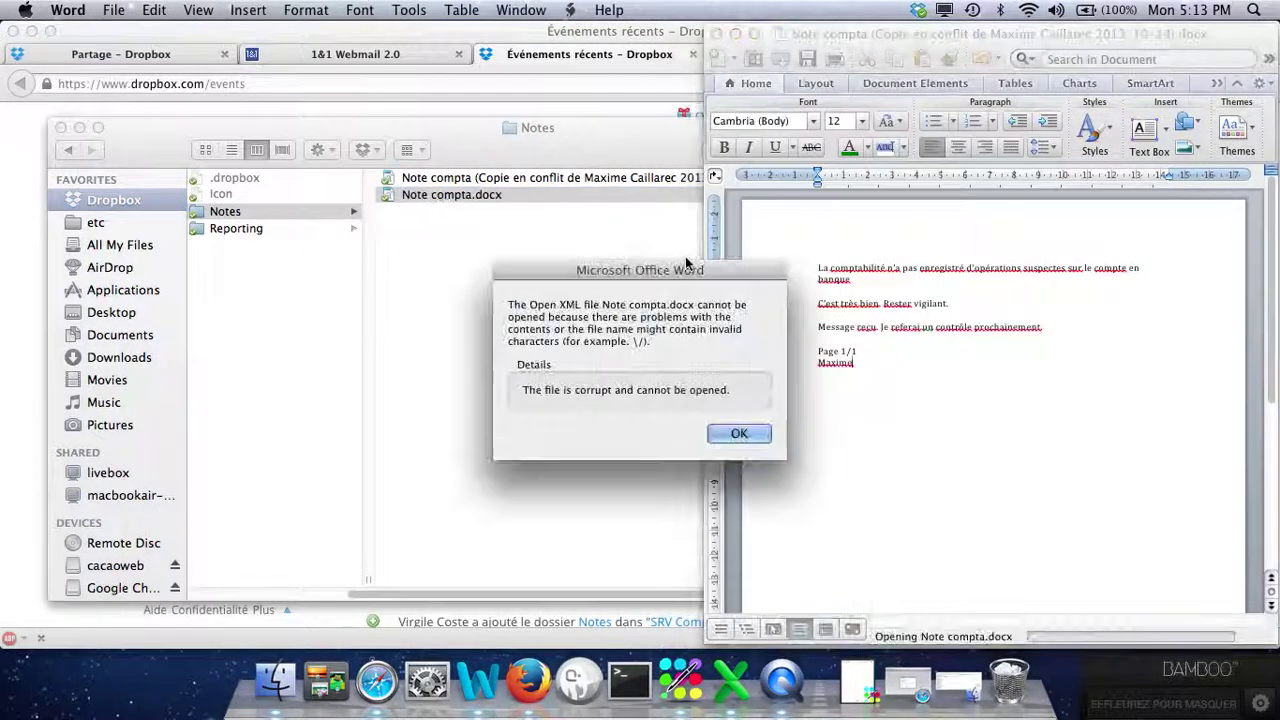
click(738, 436)
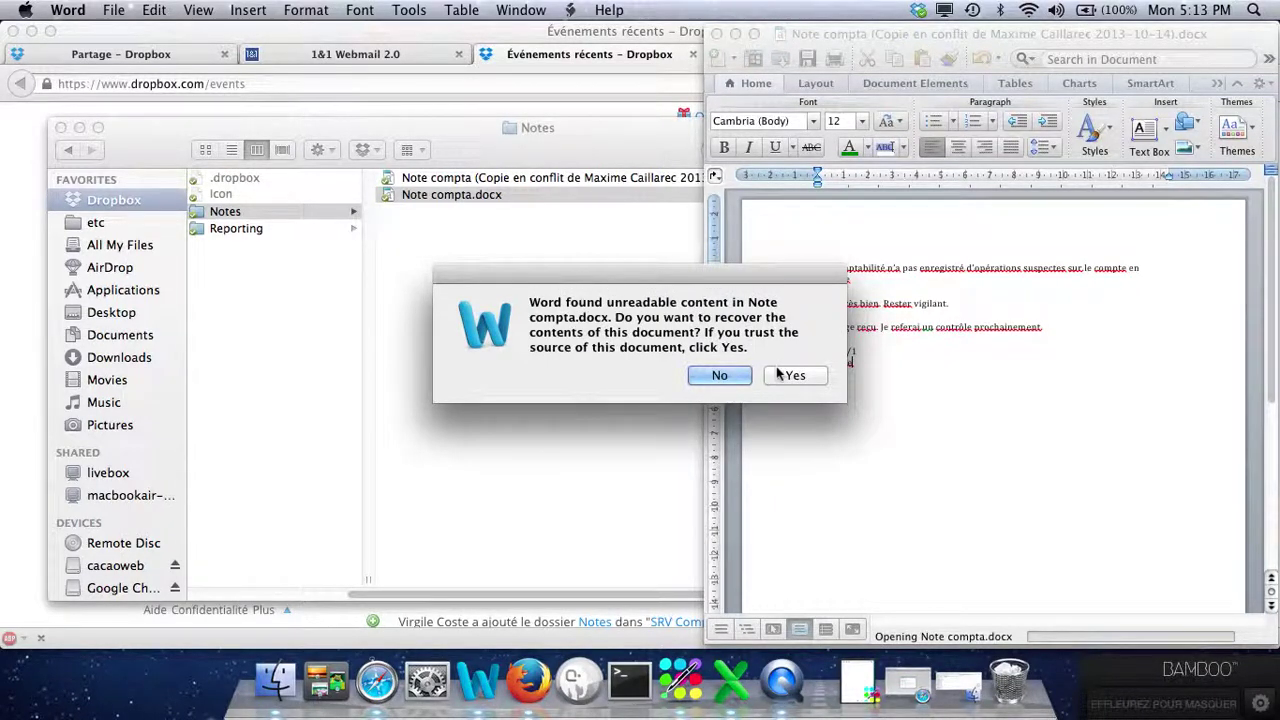
click(779, 375)
click(507, 243)
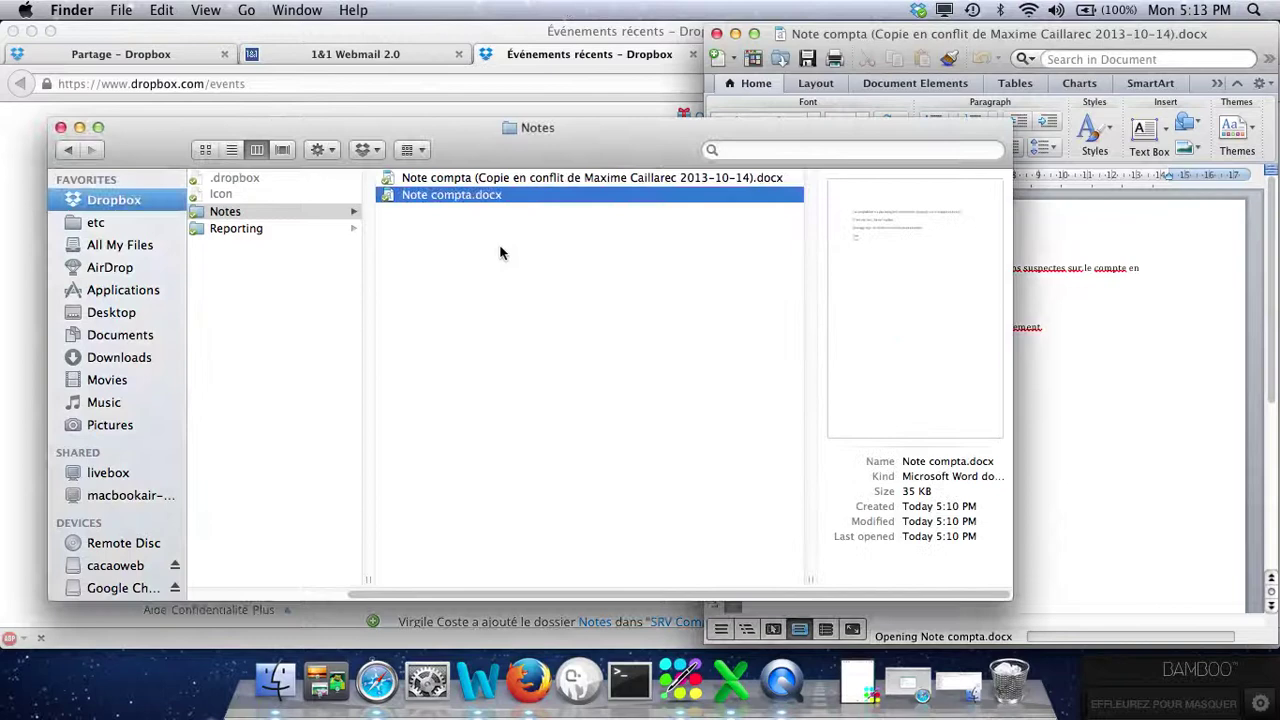
double_click(477, 195)
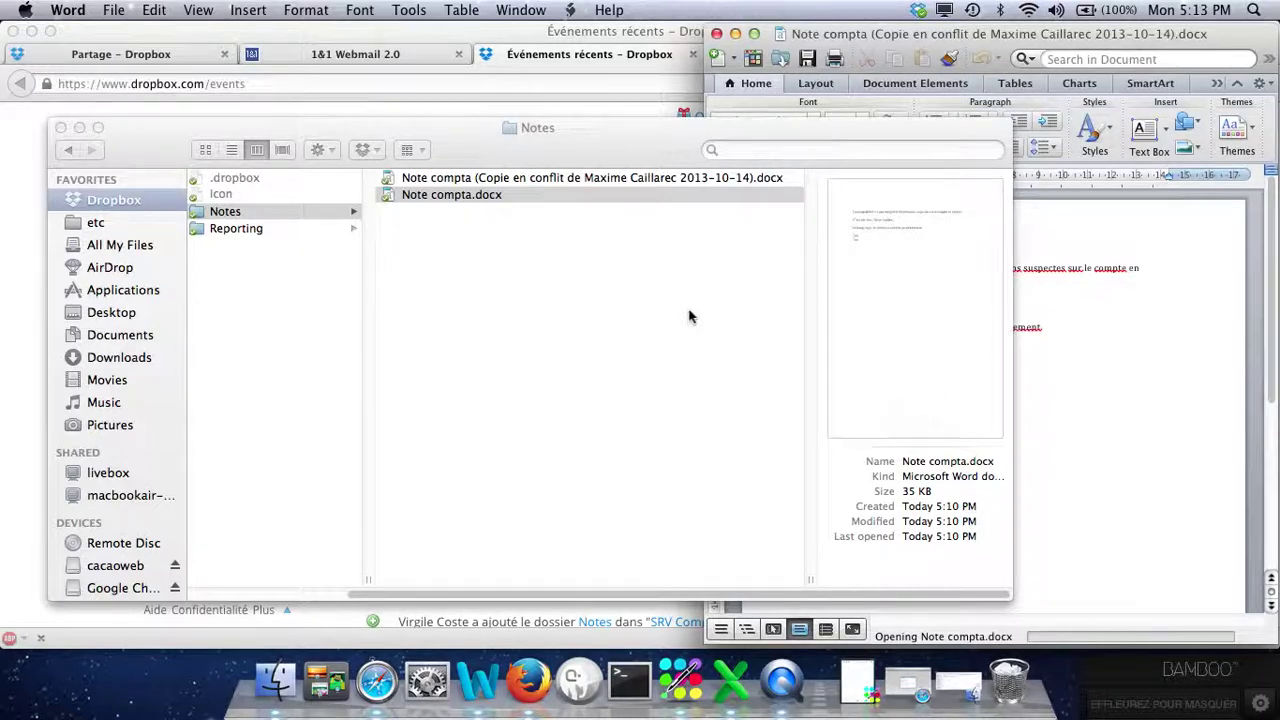
Narrow the Notes folder window so the conflicted copy document shows beside it.
click(591, 303)
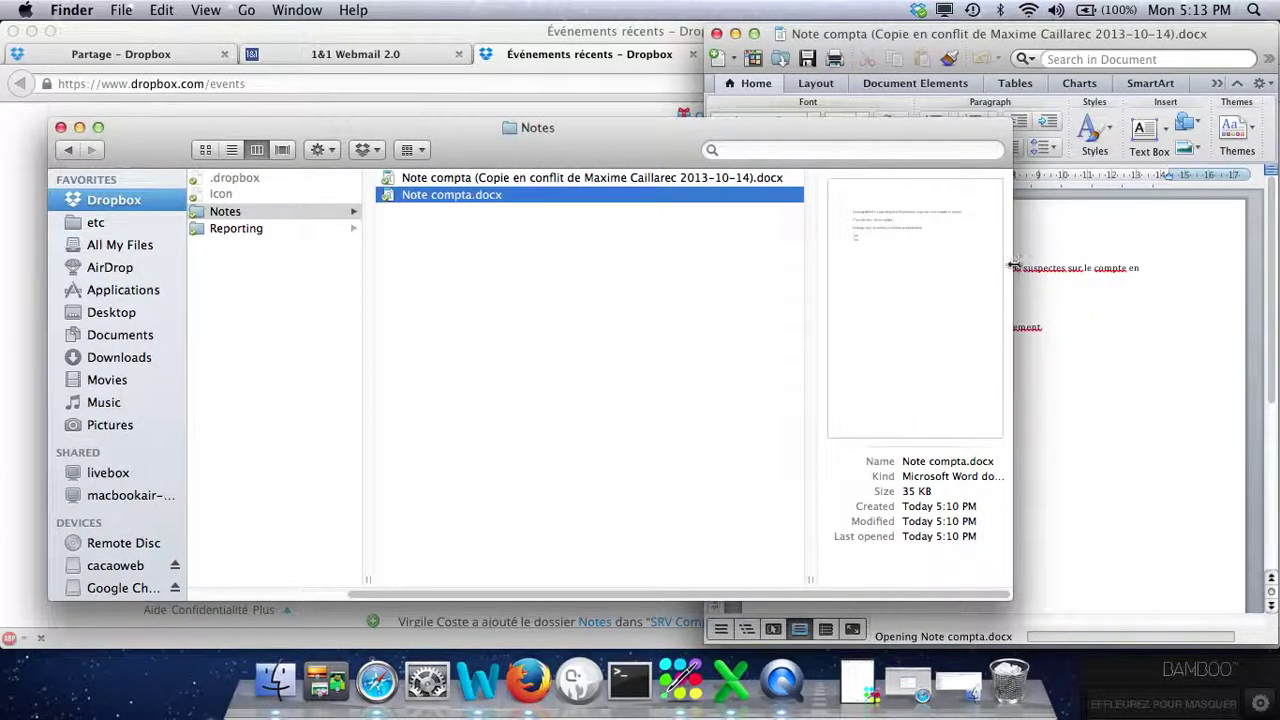
drag(1006, 265, 675, 236)
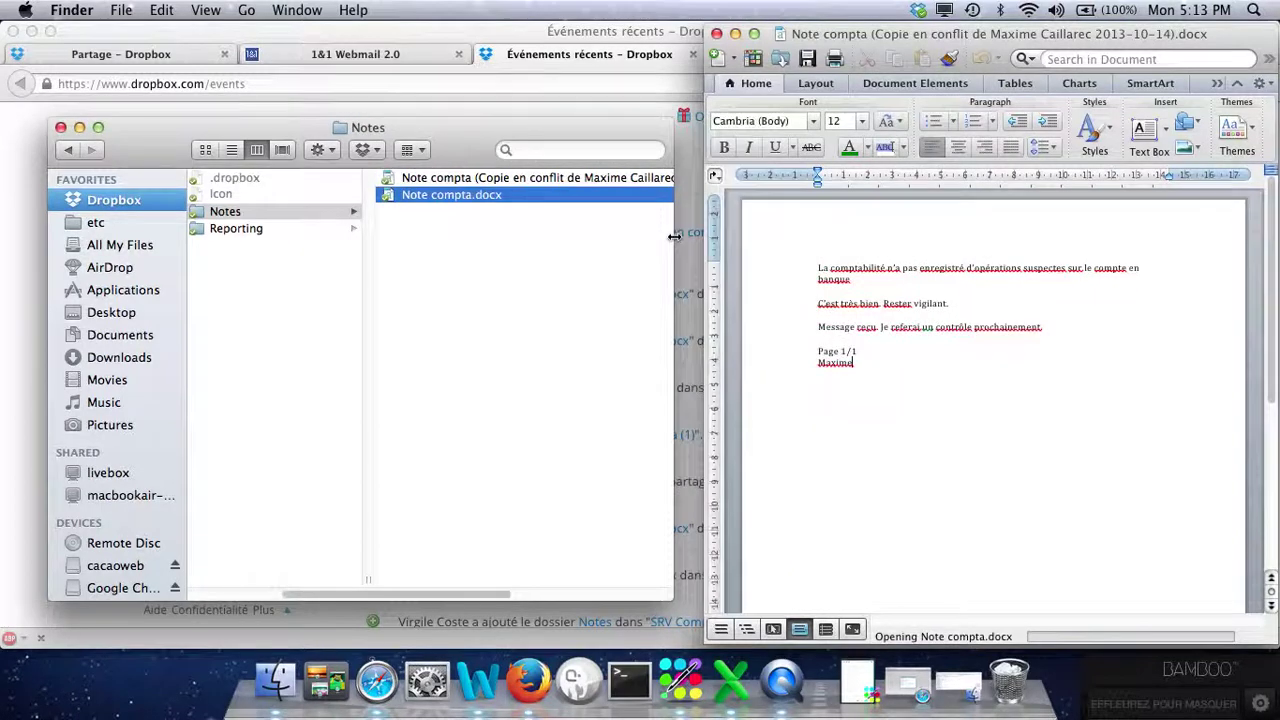
click(457, 257)
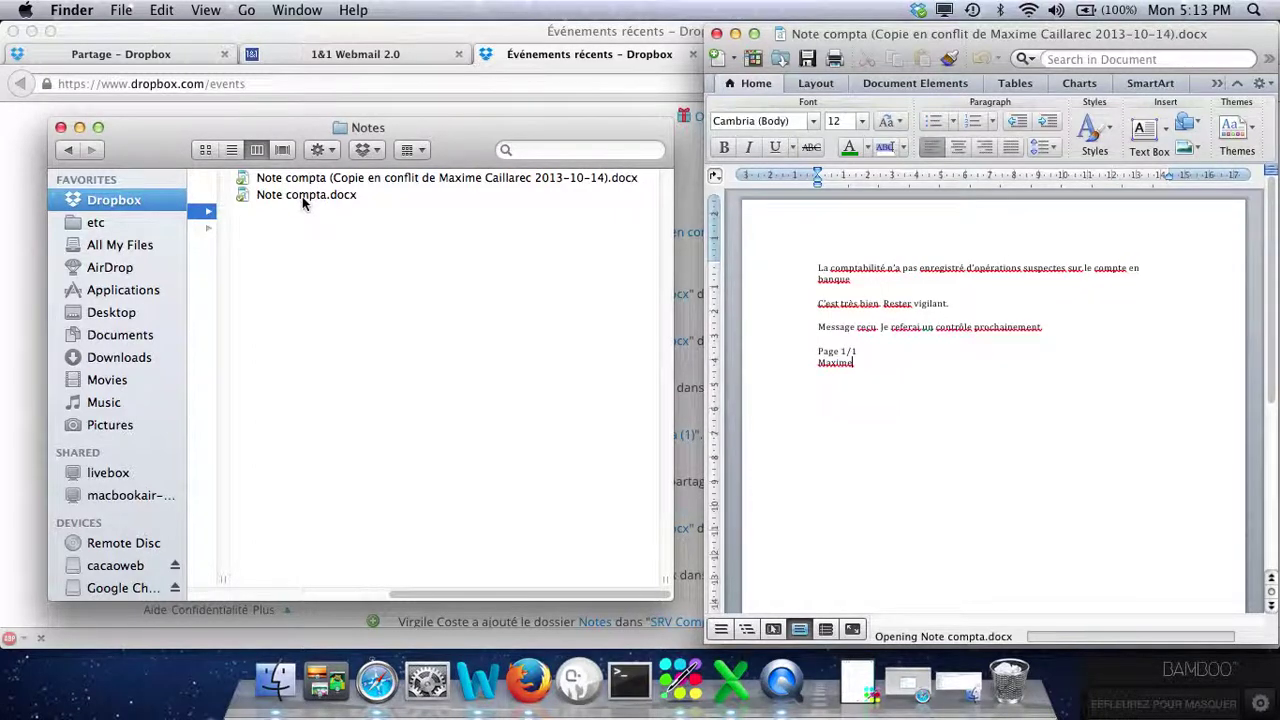
Delete the corrupt Note compta.docx from the Notes folder.
click(302, 196)
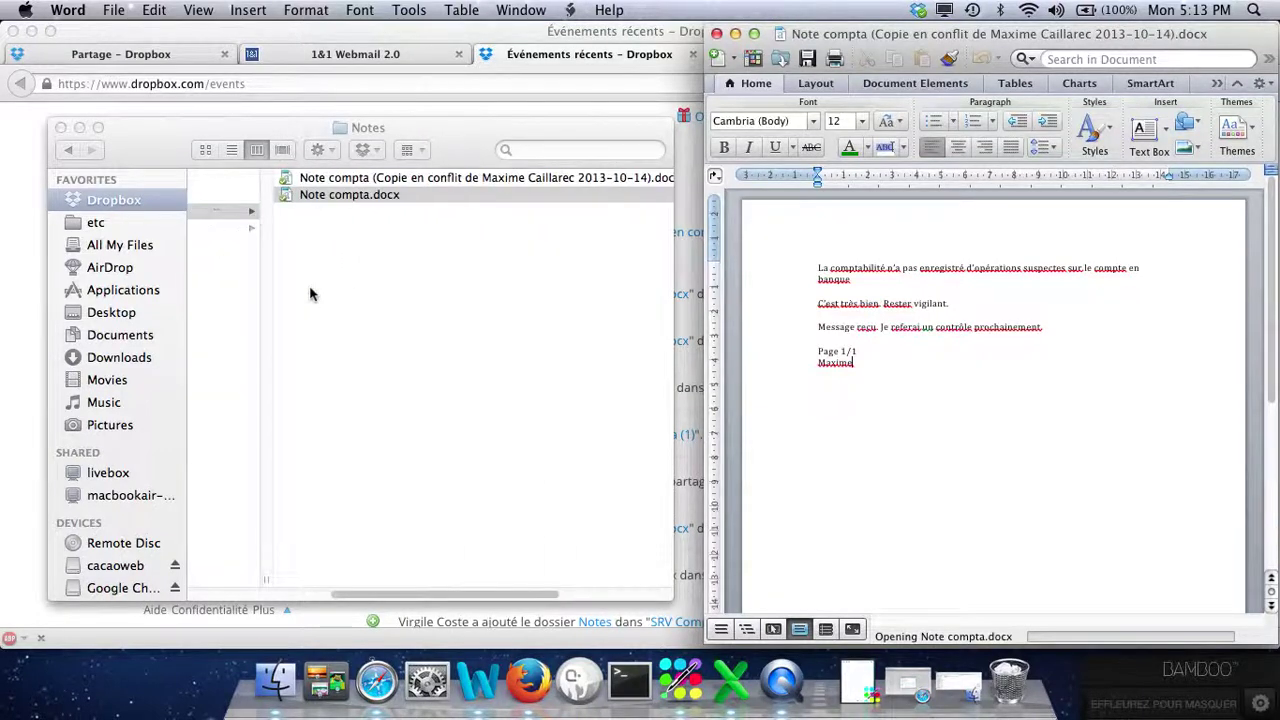
click(363, 197)
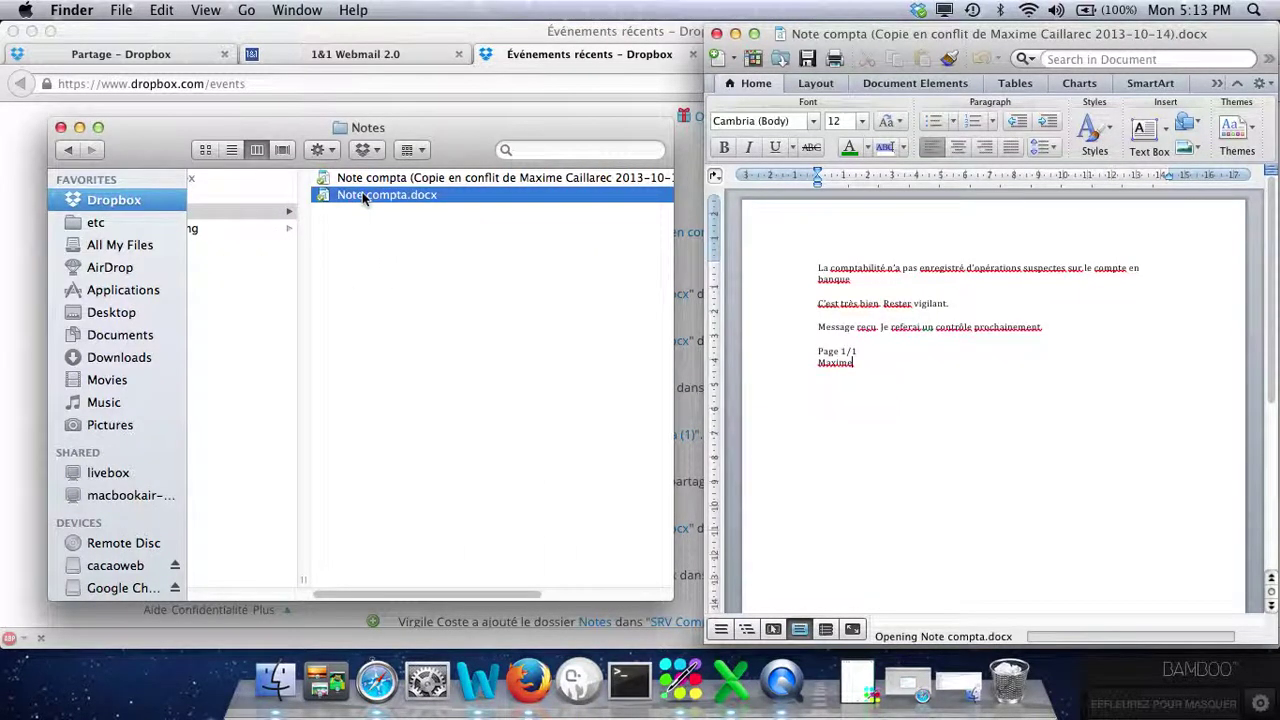
click(339, 177)
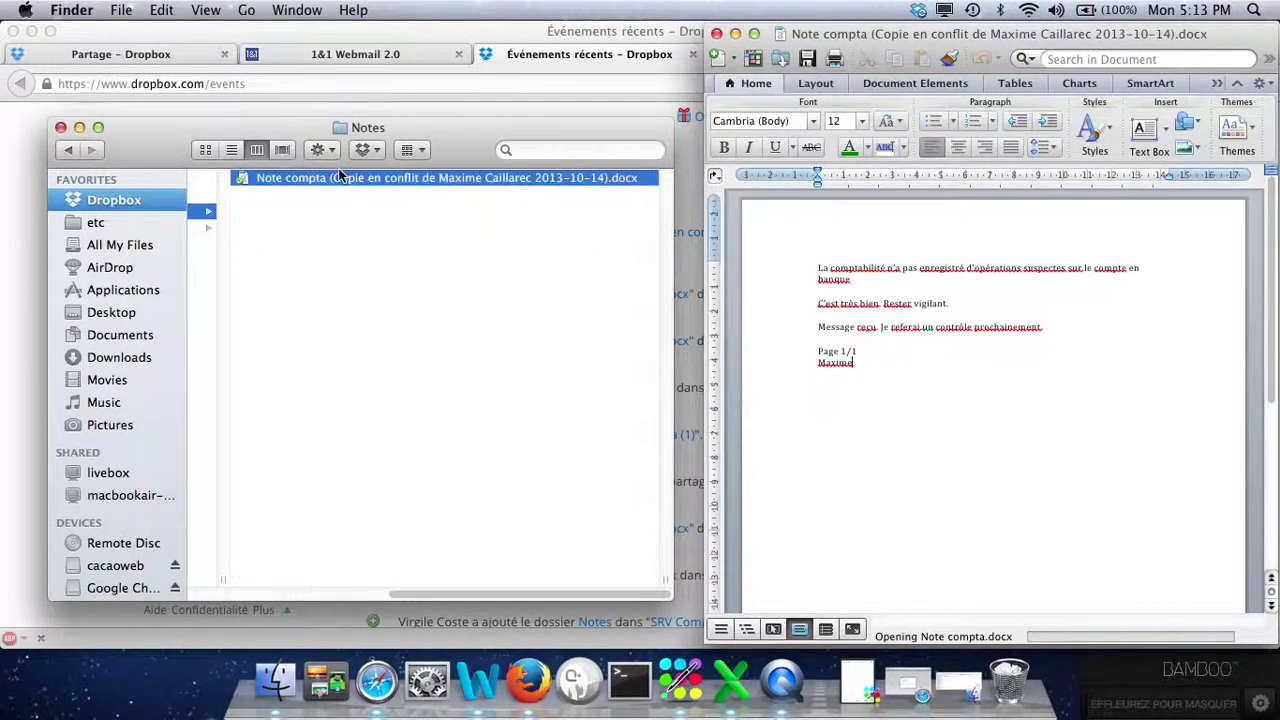
Rename the conflicted copy to Note compta.docx by deleting its '(Copie en conflit…)' part.
key(Return)
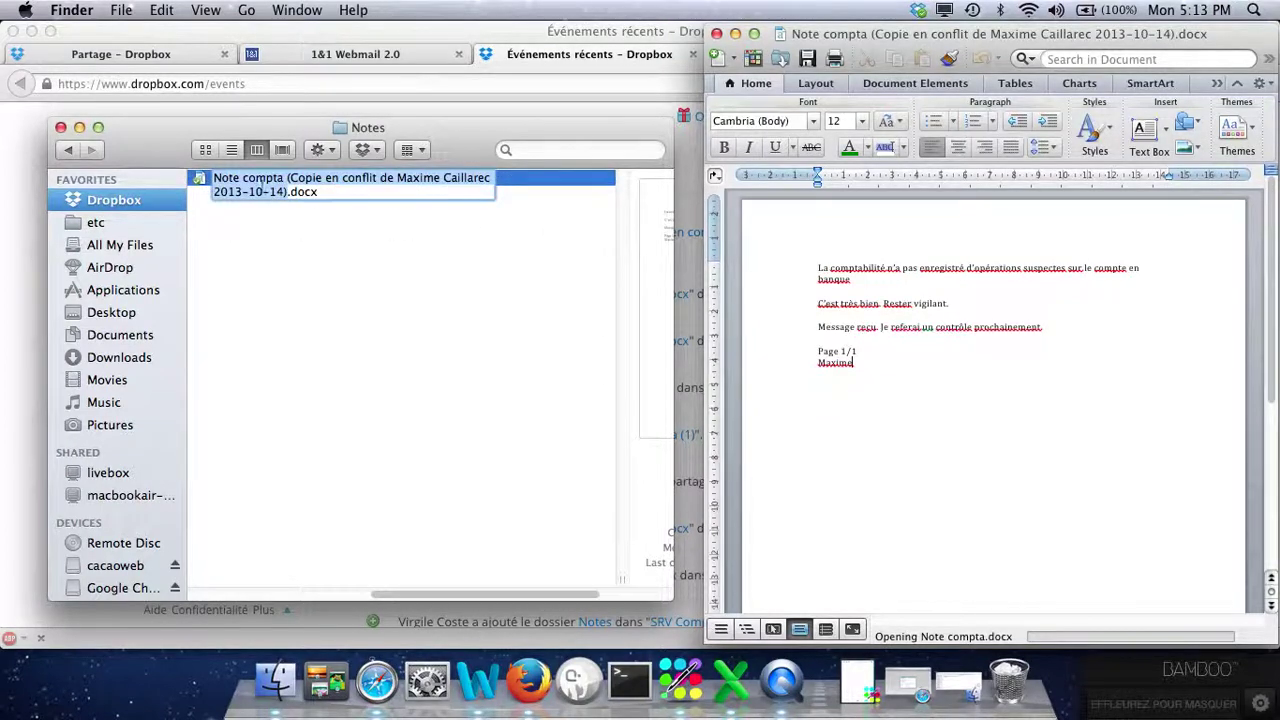
click(287, 196)
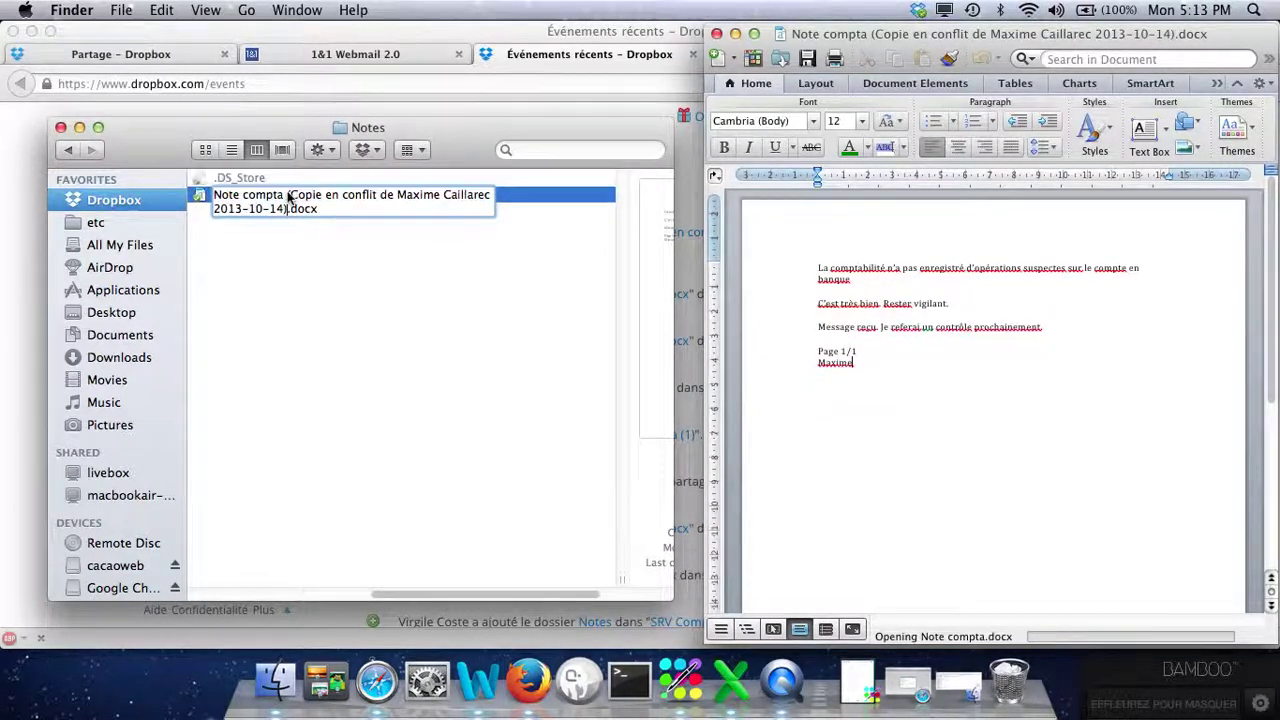
drag(289, 208, 287, 194)
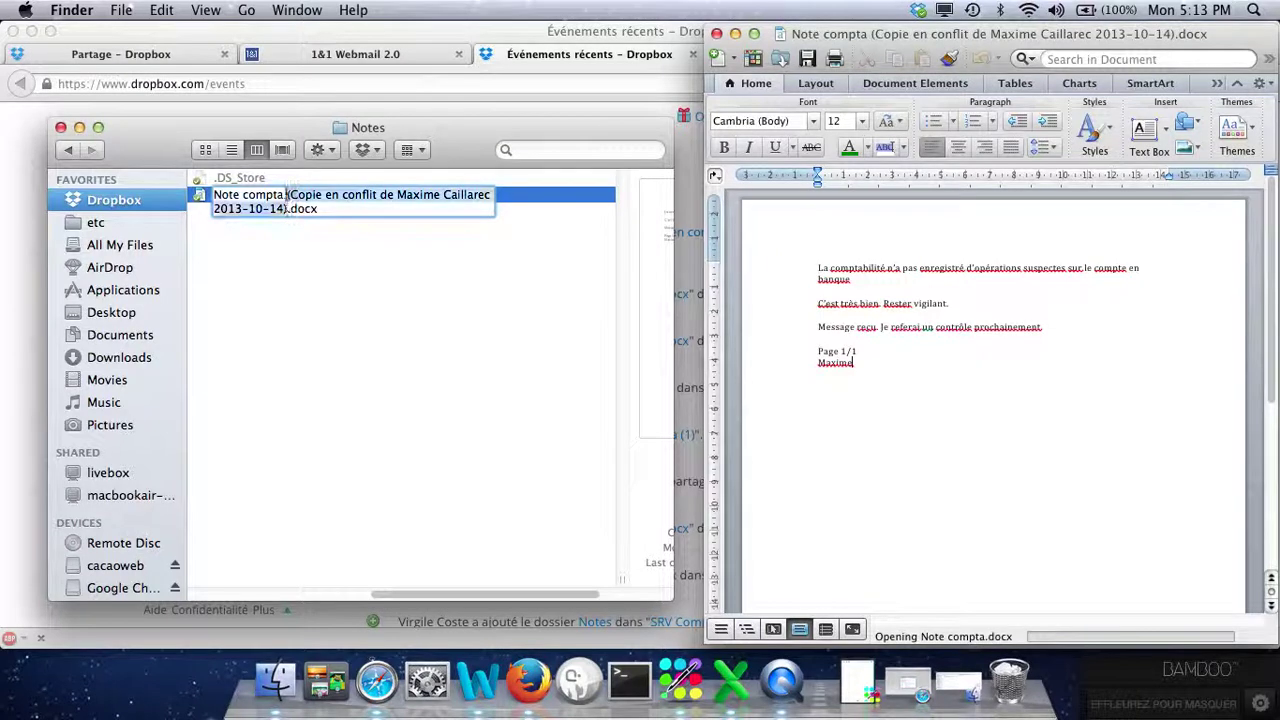
key(BackSpace)
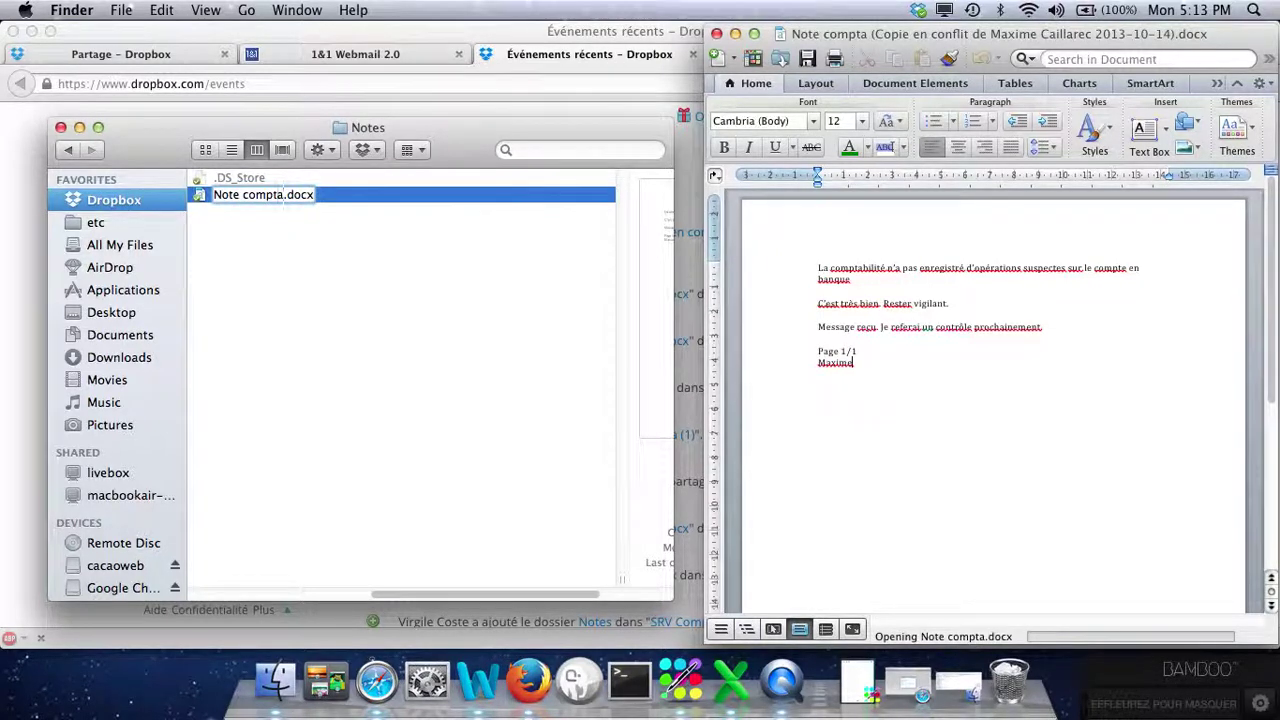
click(270, 306)
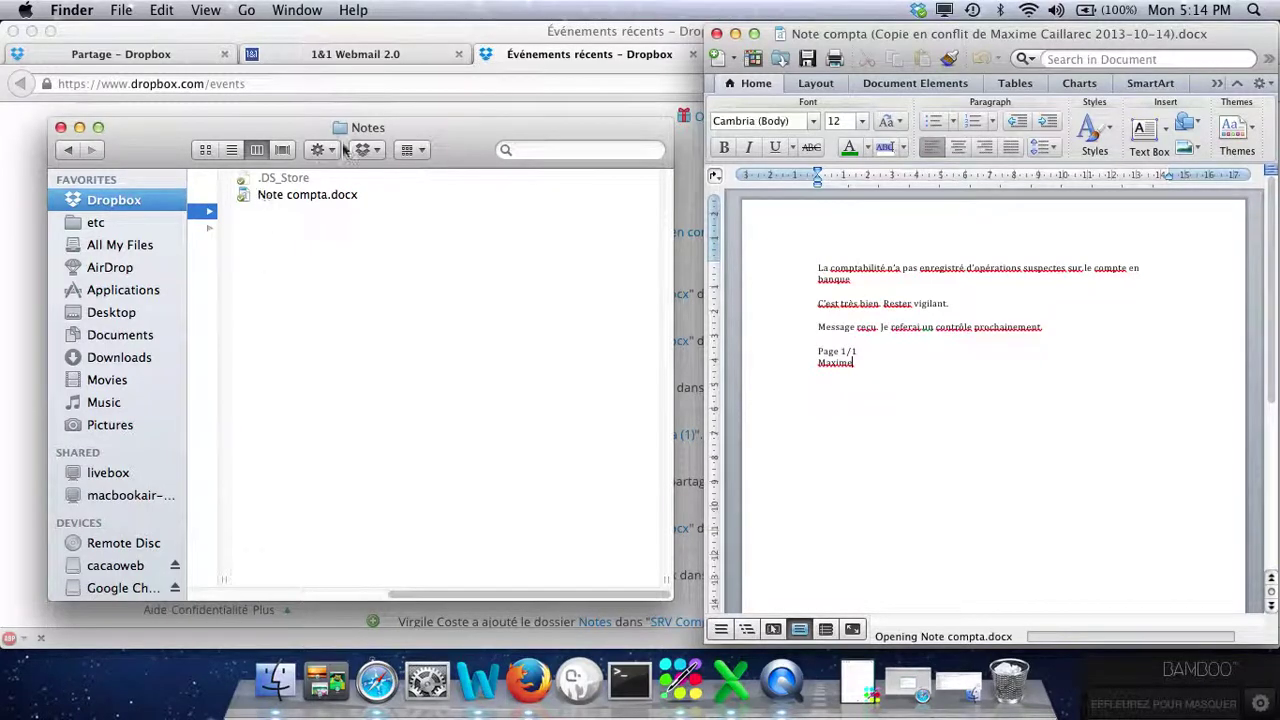
click(717, 37)
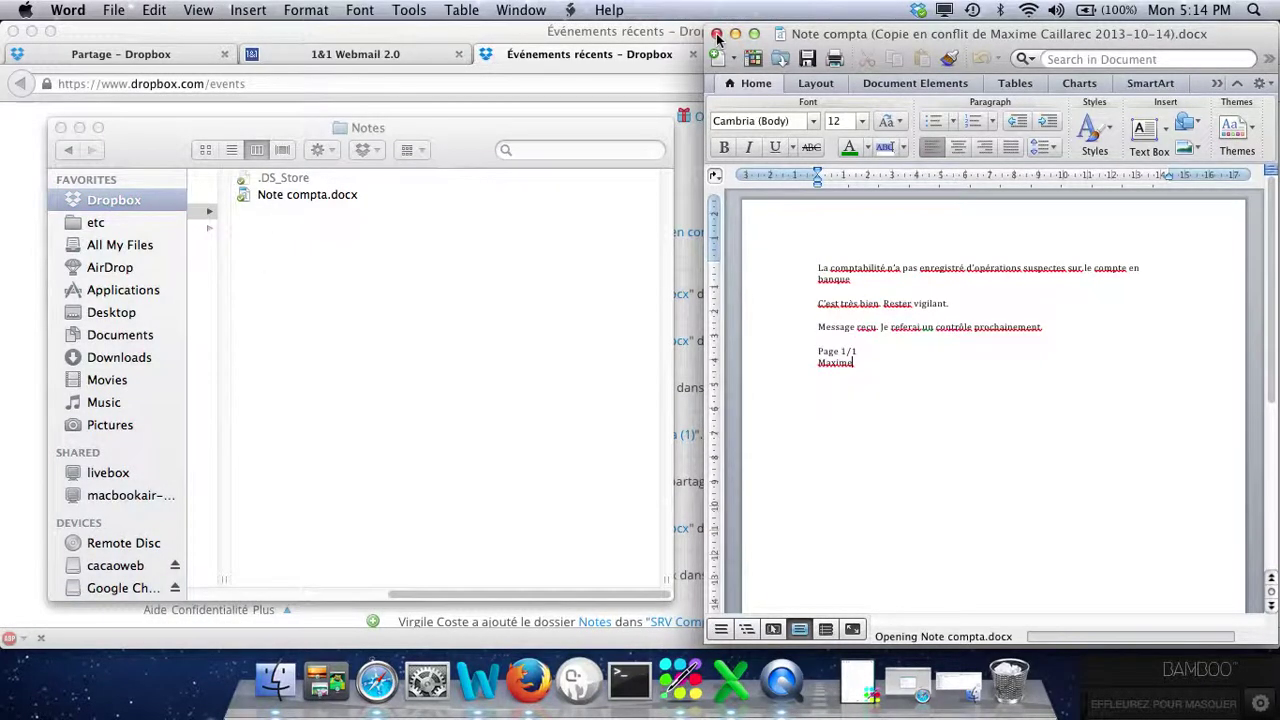